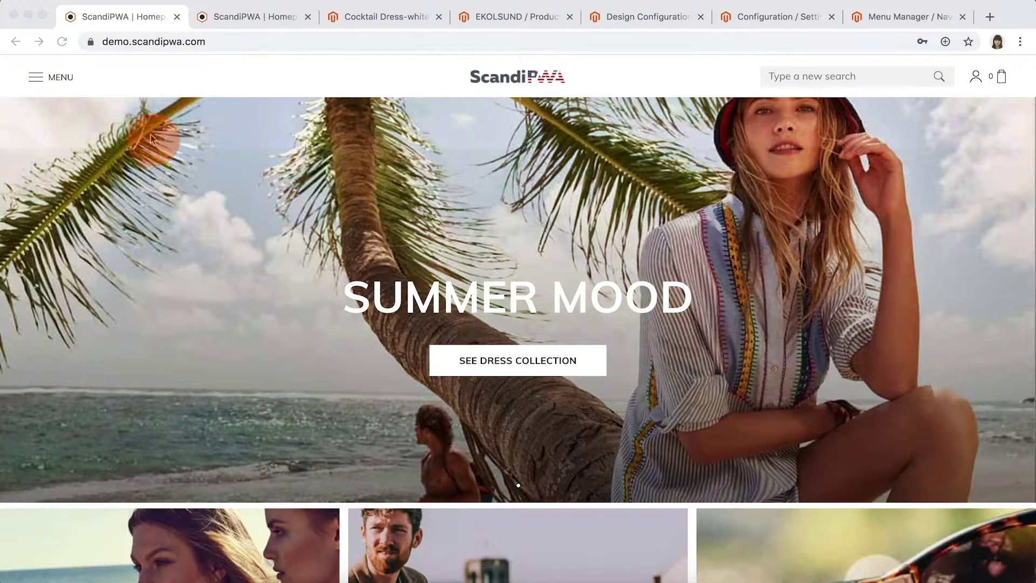
- Switch the storefront's current store to United Kingdom, then to Germany
click(61, 75)
click(65, 143)
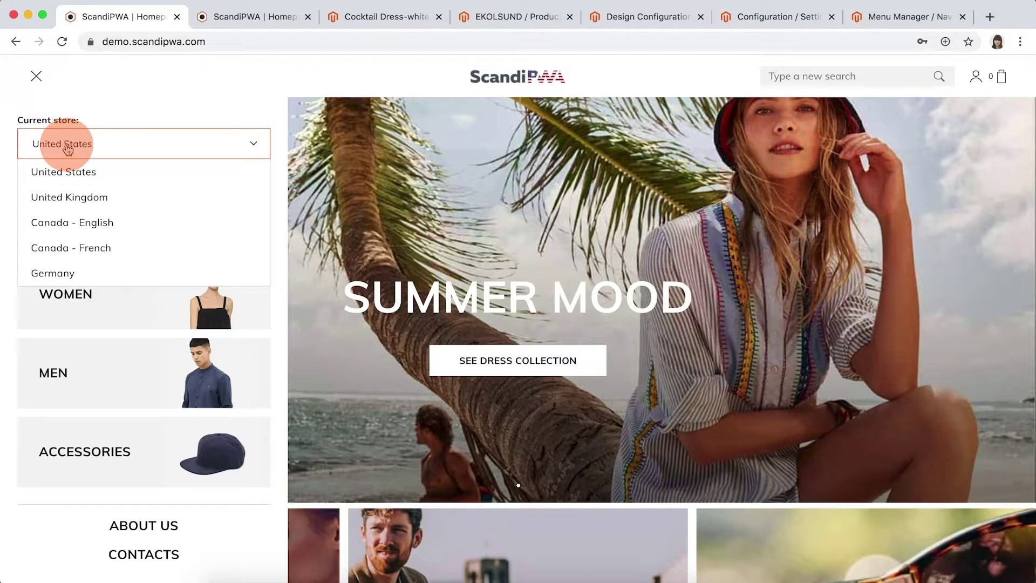
click(54, 197)
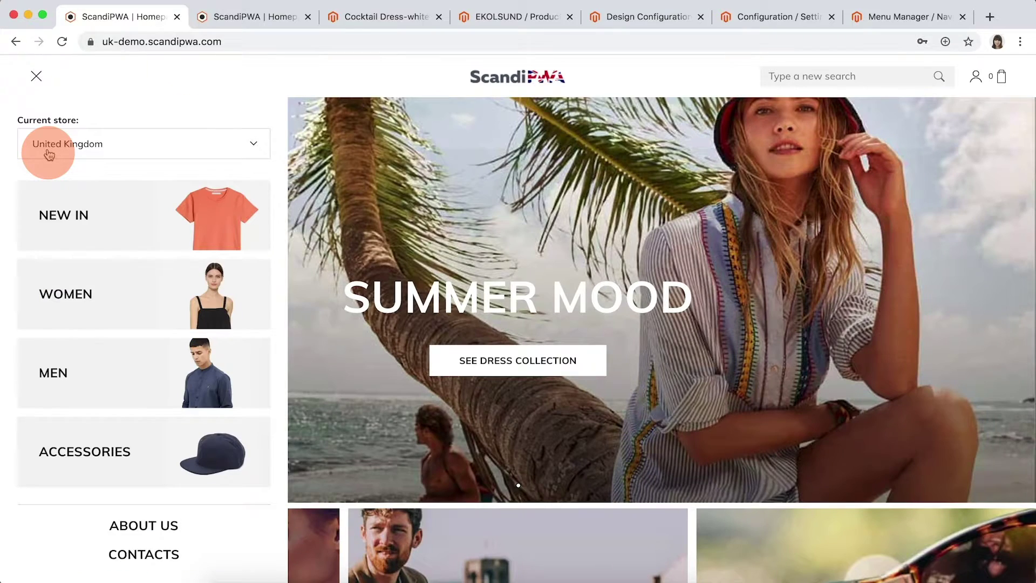
click(49, 155)
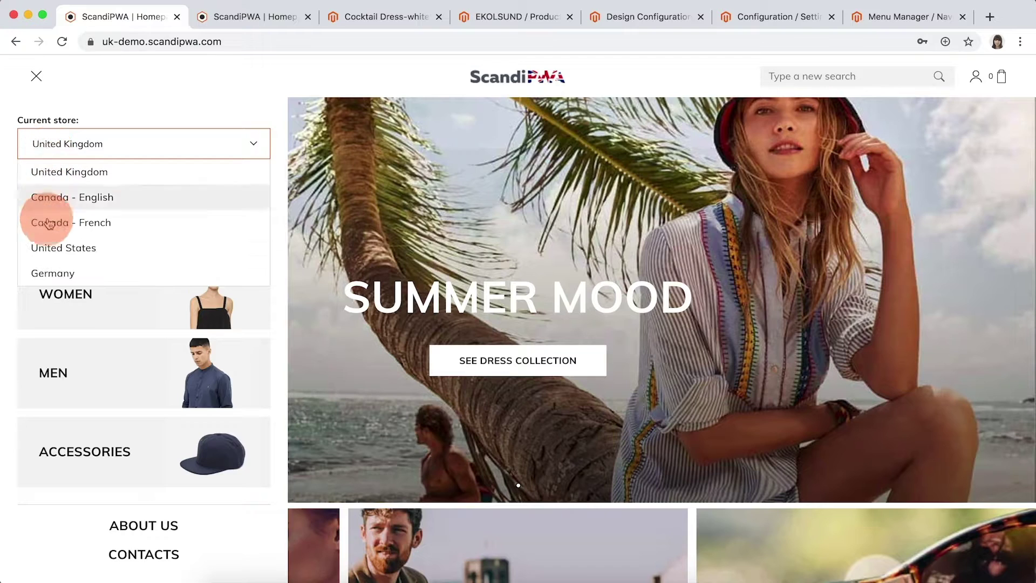
click(49, 270)
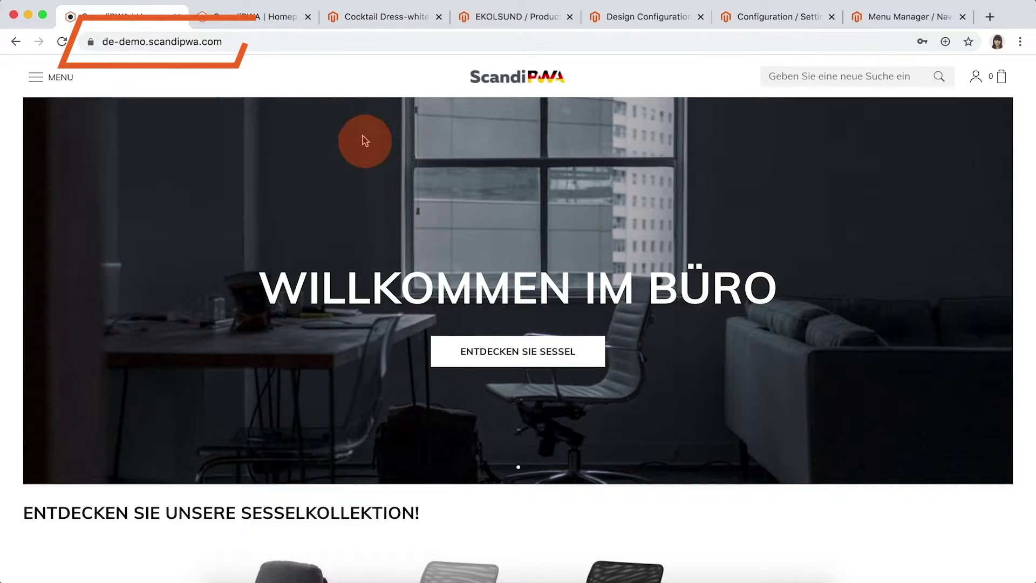
- Change the admin Web configuration scope to the Germany store view and review its de-demo base URLs
click(735, 20)
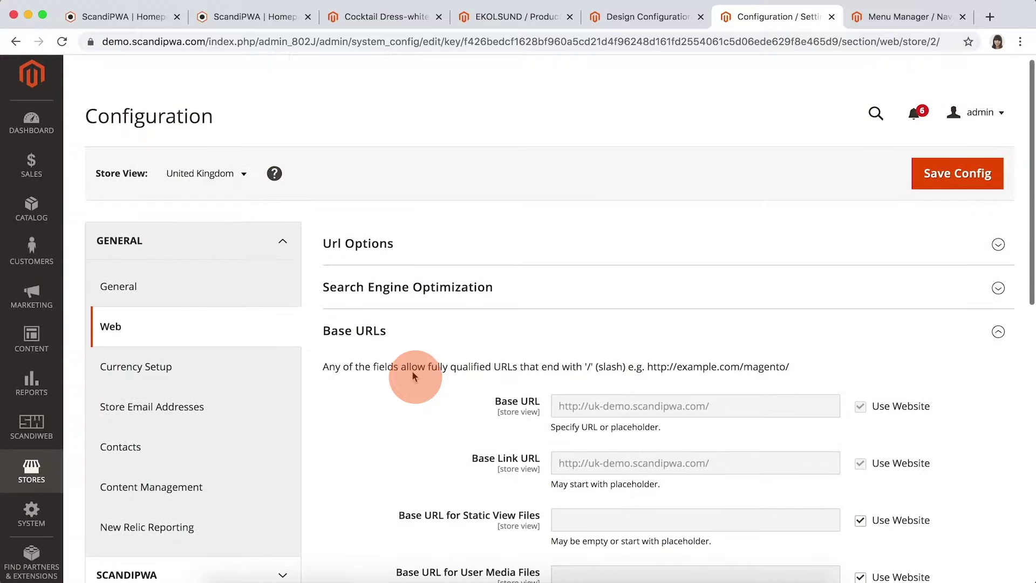
scroll(412, 370, down, 1)
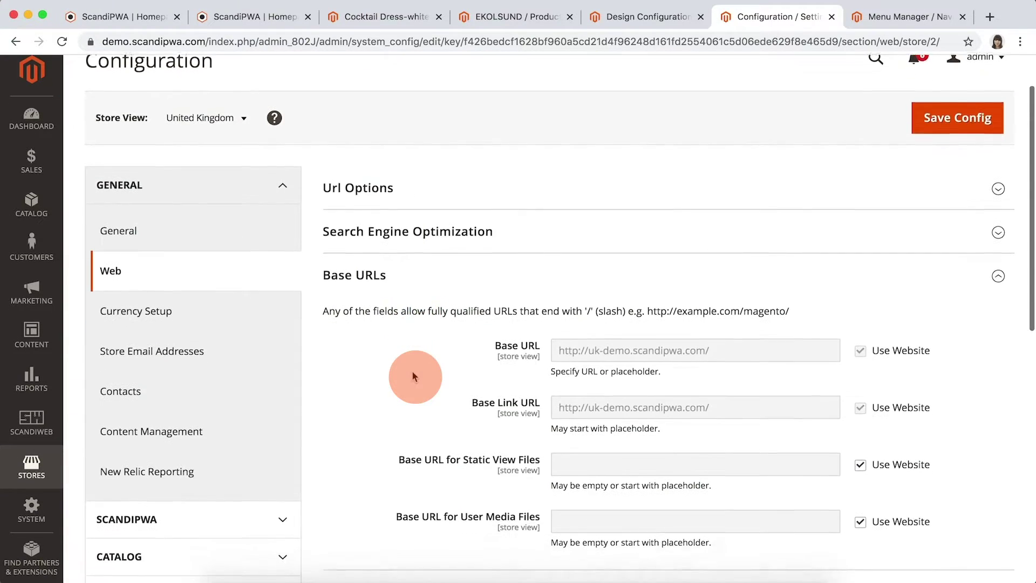
scroll(324, 281, up, 2)
click(221, 195)
click(186, 340)
click(513, 330)
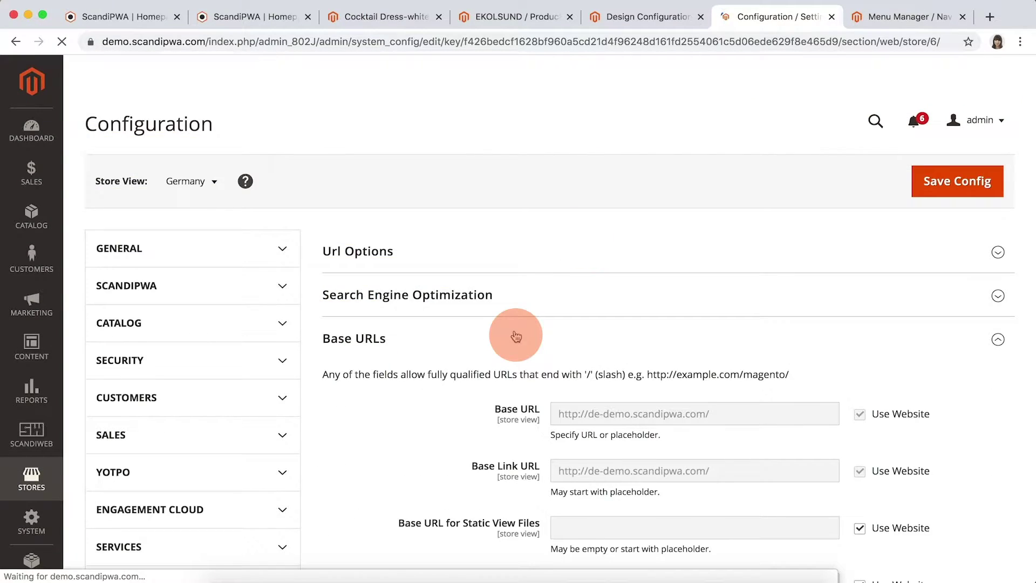
scroll(516, 336, down, 3)
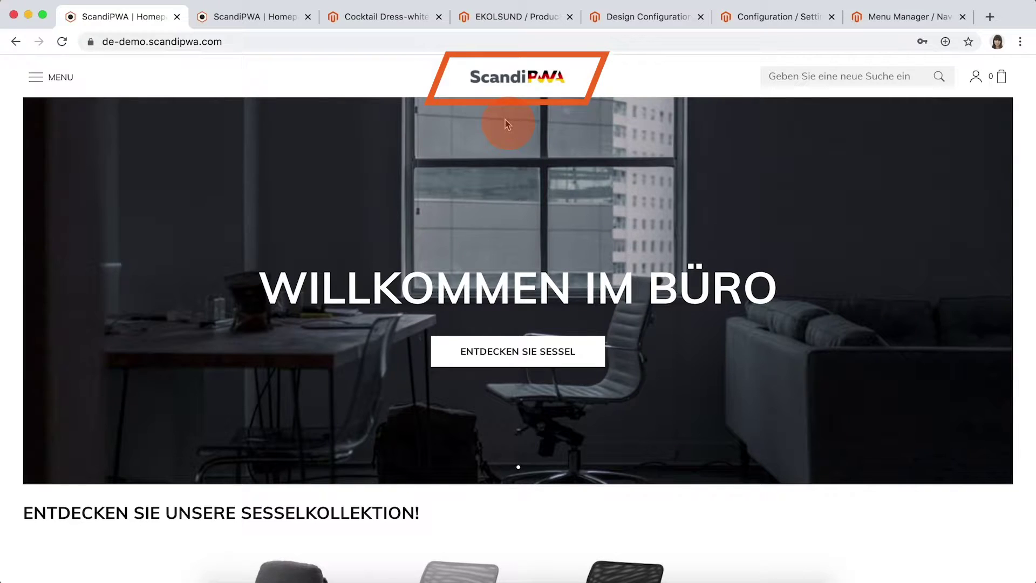
- Inspect the Germany store view's Header logo settings in Design Configuration
click(616, 20)
click(991, 392)
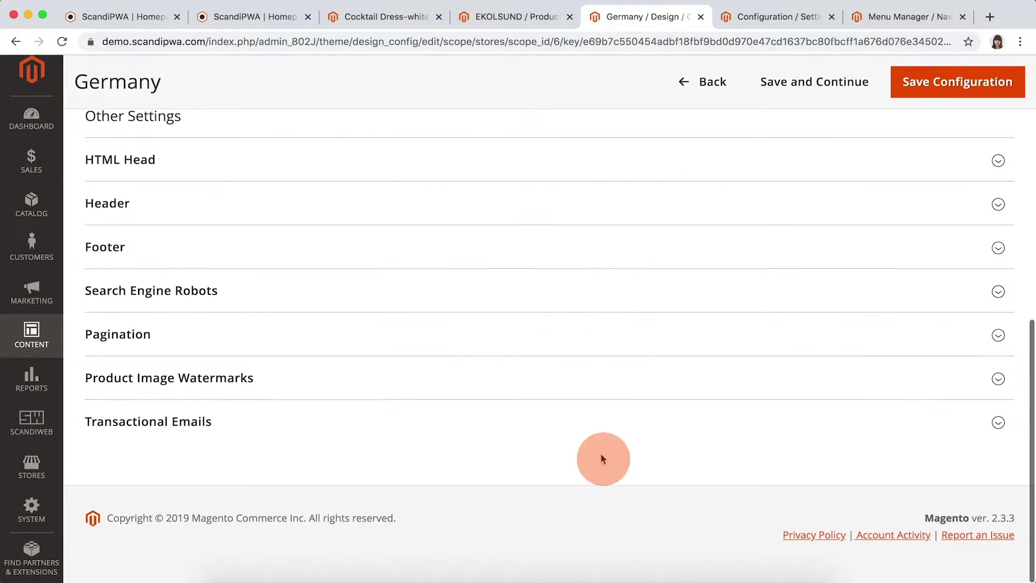
click(549, 217)
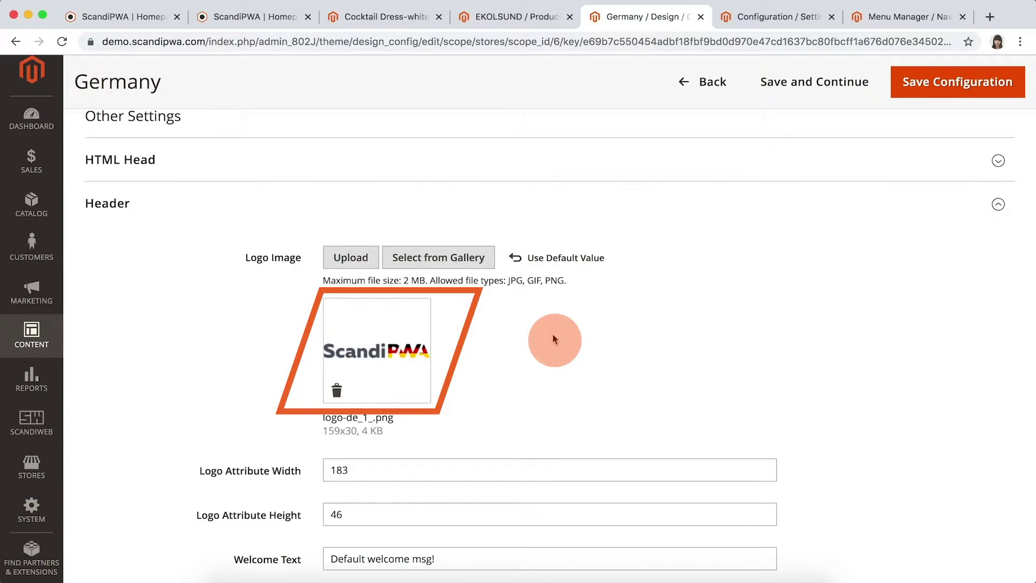
click(705, 82)
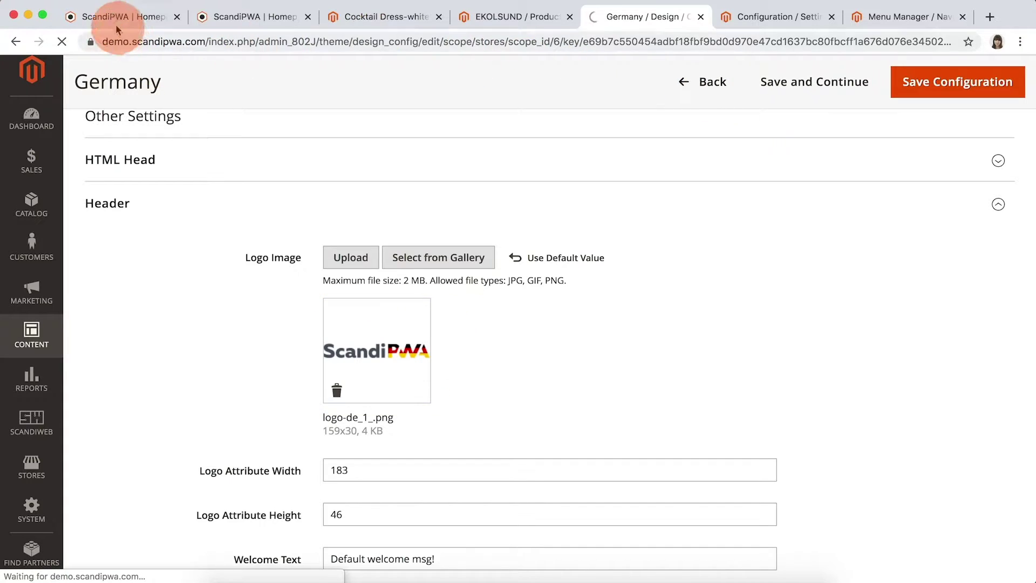
- Switch the storefront to the United Kingdom store
click(113, 16)
click(35, 77)
click(92, 145)
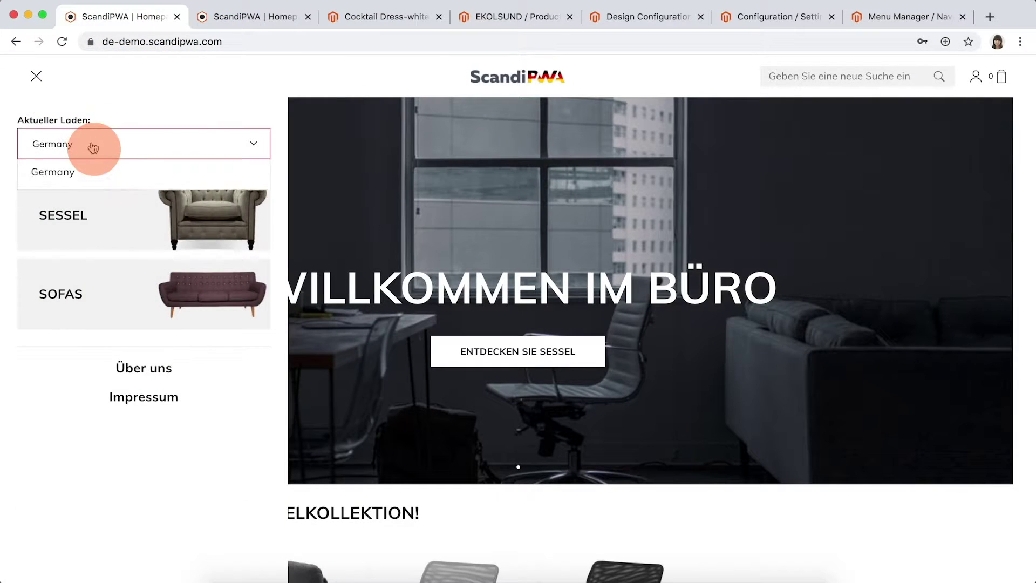
click(95, 197)
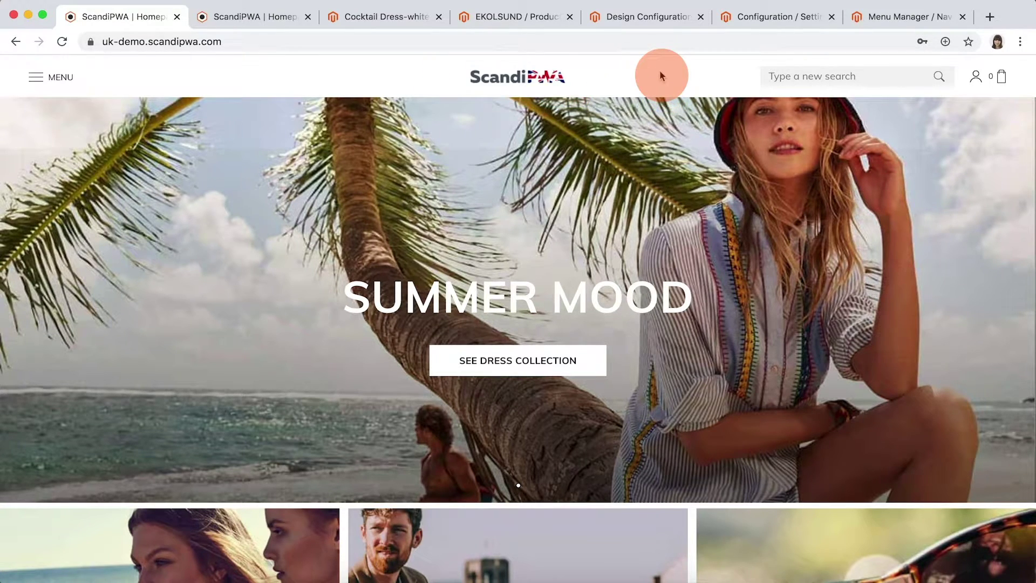
- Edit the United Kingdom row in Design Configuration and scroll to its Header section
click(656, 17)
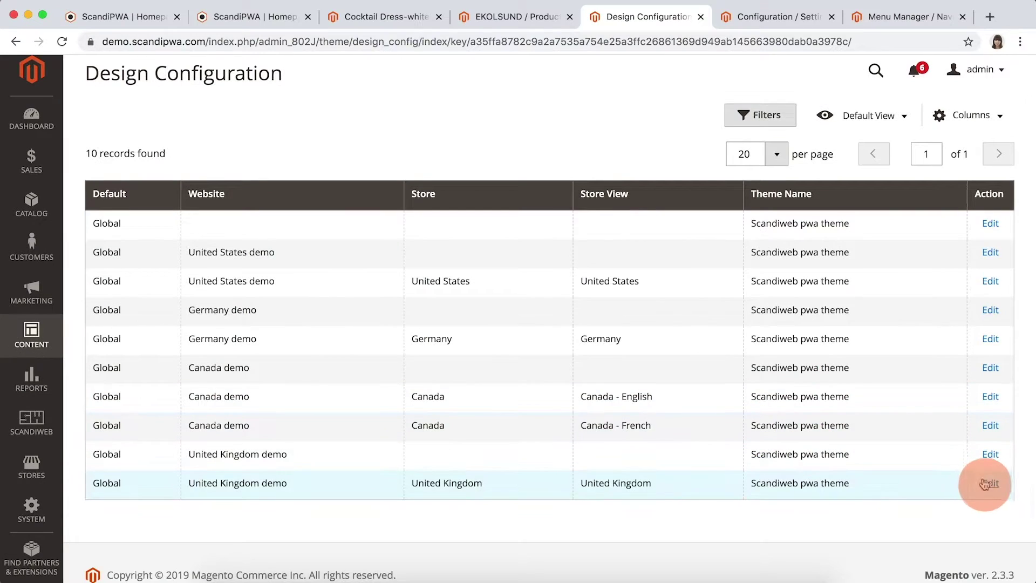
click(989, 484)
scroll(477, 382, down, 5)
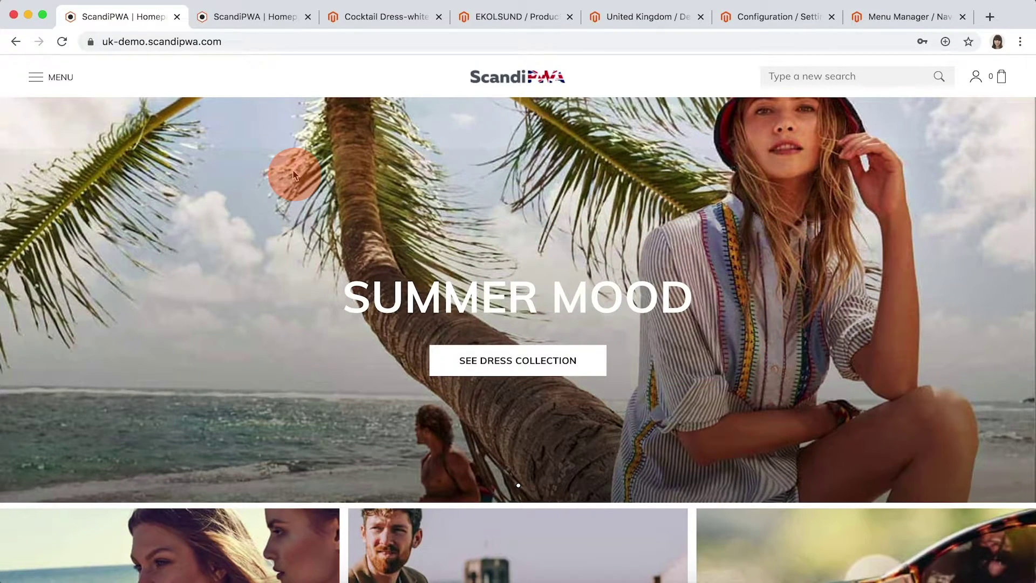
- Switch the storefront to the Germany store, then return to the admin Web configuration
click(41, 76)
click(64, 148)
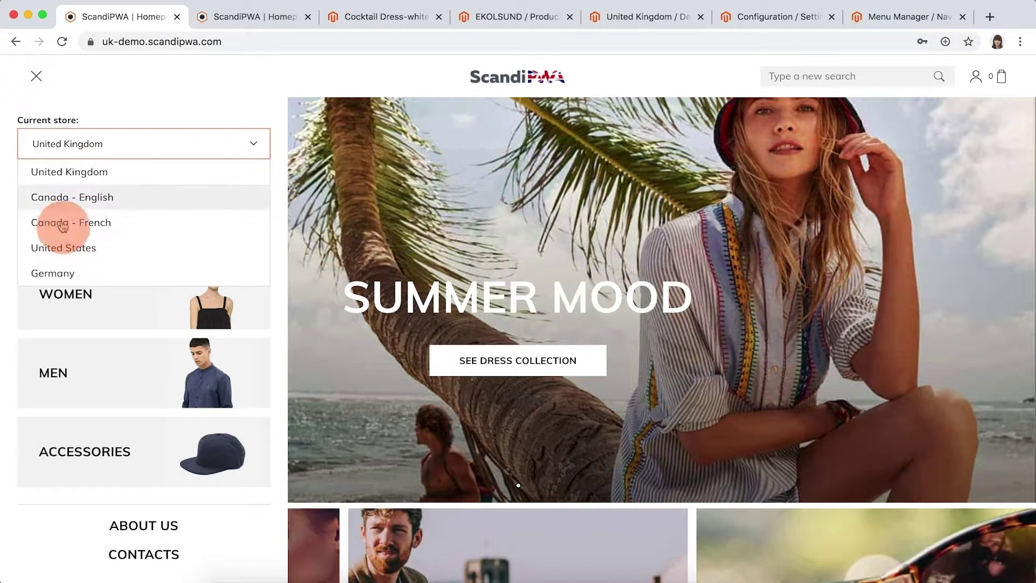
click(51, 273)
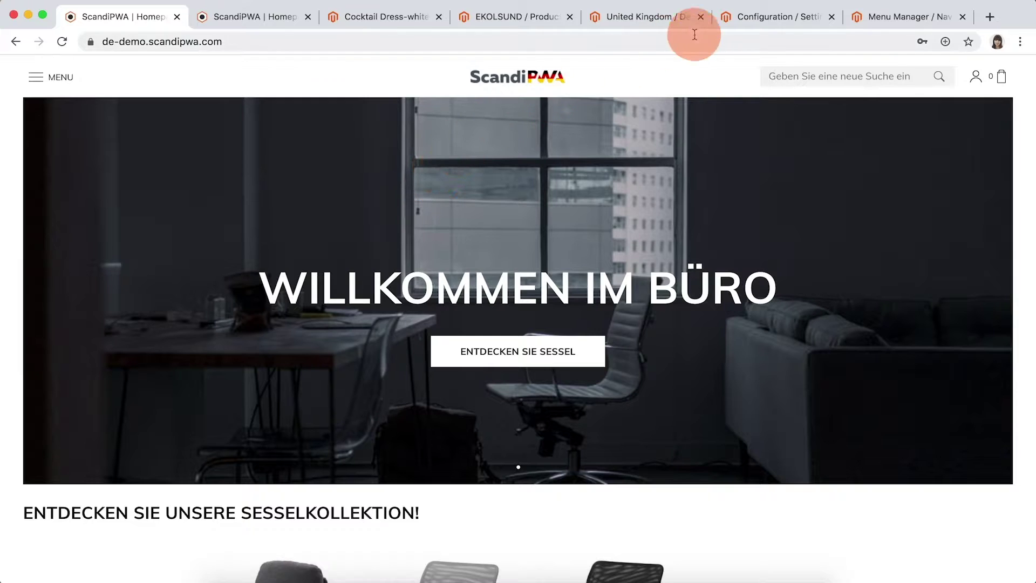
click(741, 18)
scroll(451, 203, up, 5)
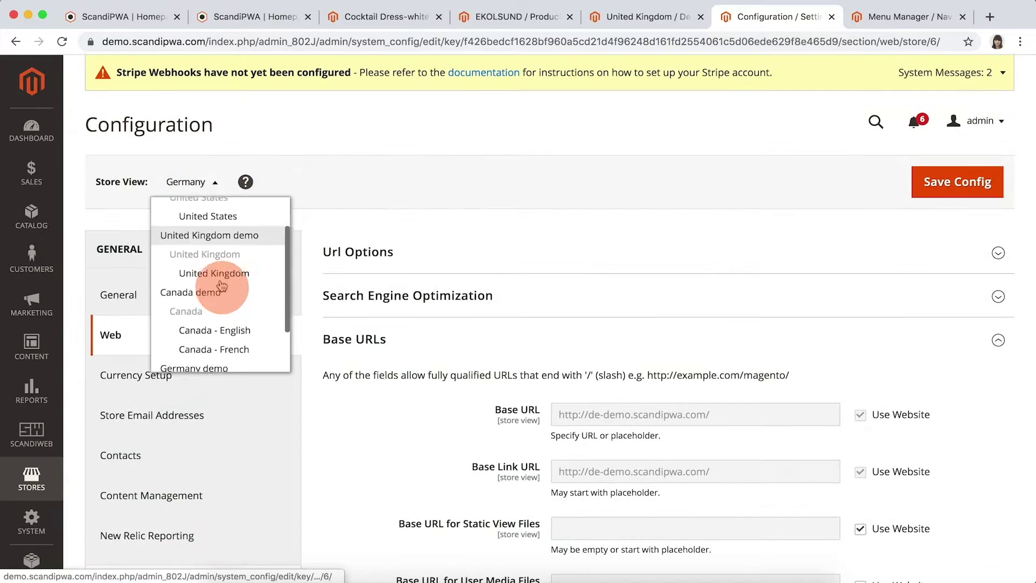
- Change the Web configuration scope to United Kingdom and scroll to Default Pages
click(199, 270)
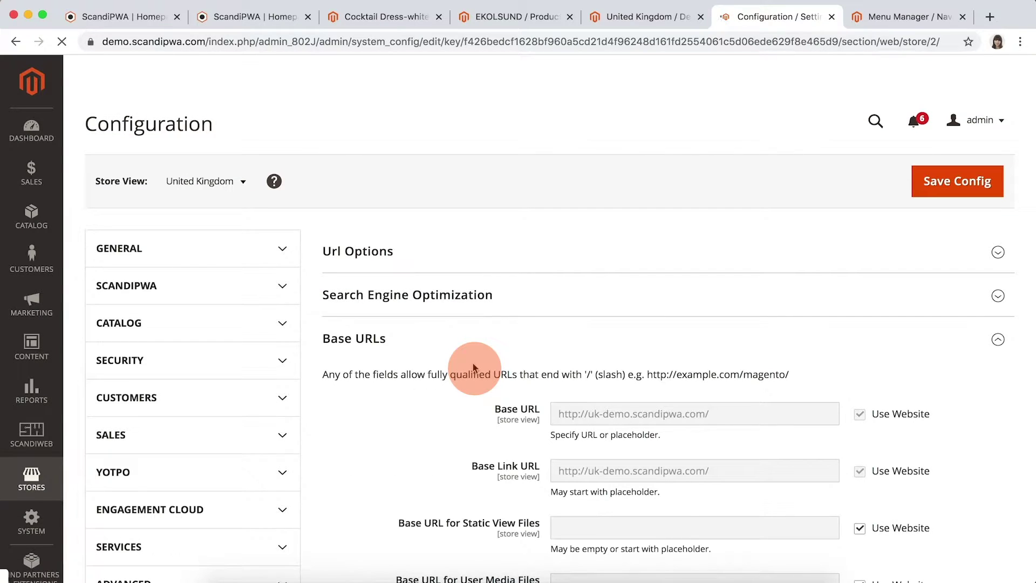
scroll(473, 367, down, 10)
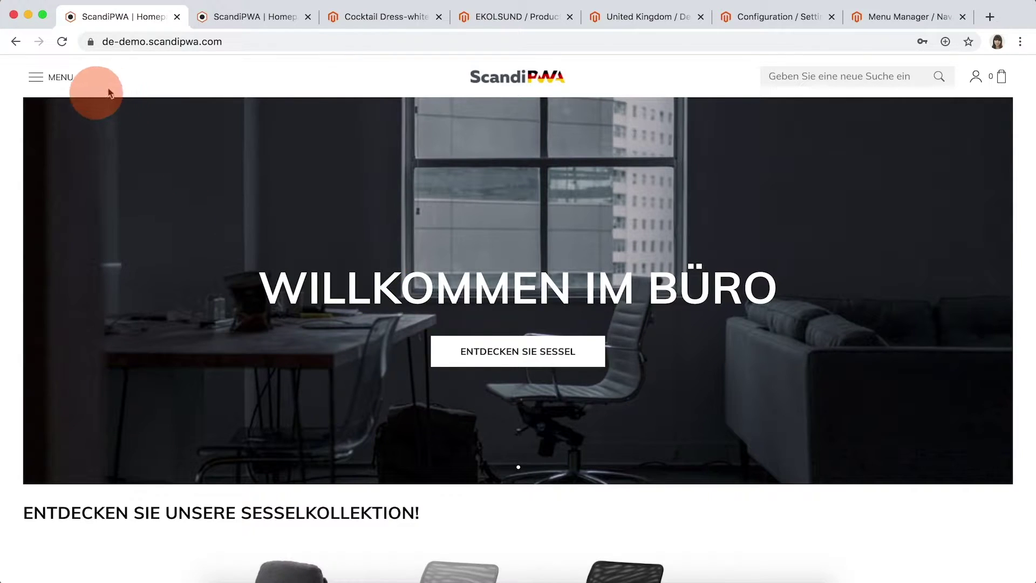
- Switch the storefront to the Canada - English store
click(73, 87)
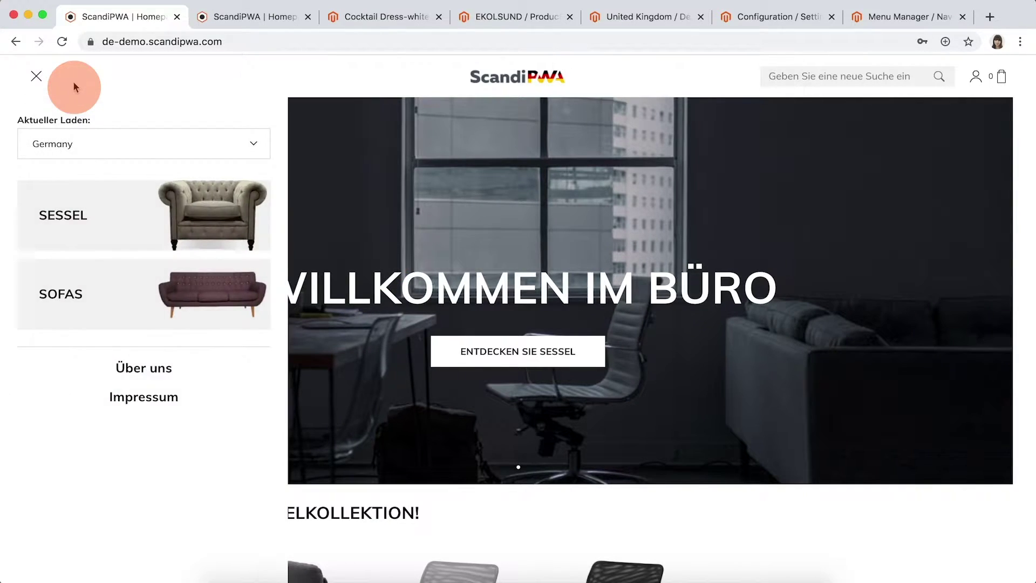
click(83, 147)
click(94, 223)
- Switch the storefront to Canada - French, then return to the admin configuration
click(35, 87)
click(57, 144)
click(67, 223)
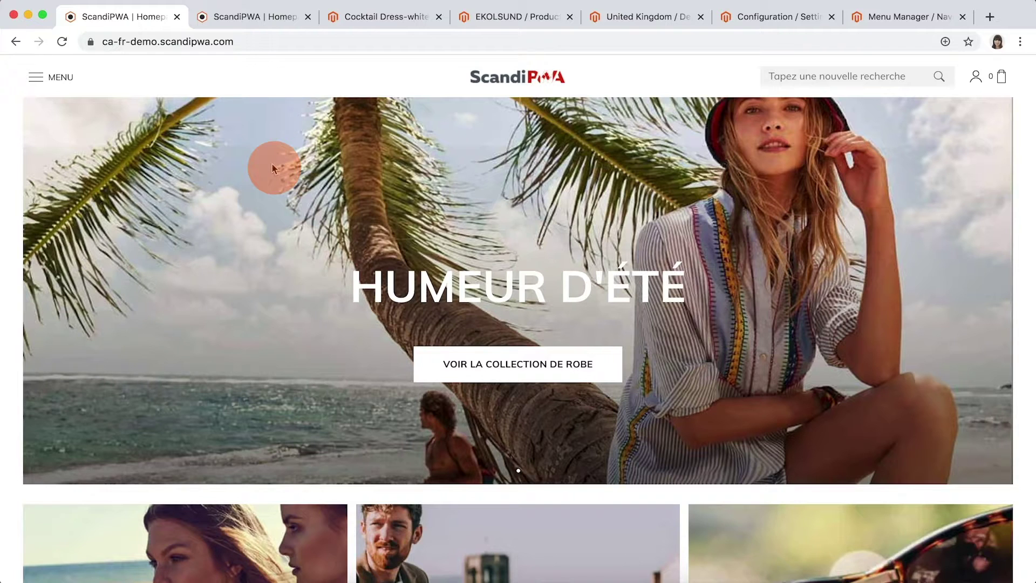
click(766, 17)
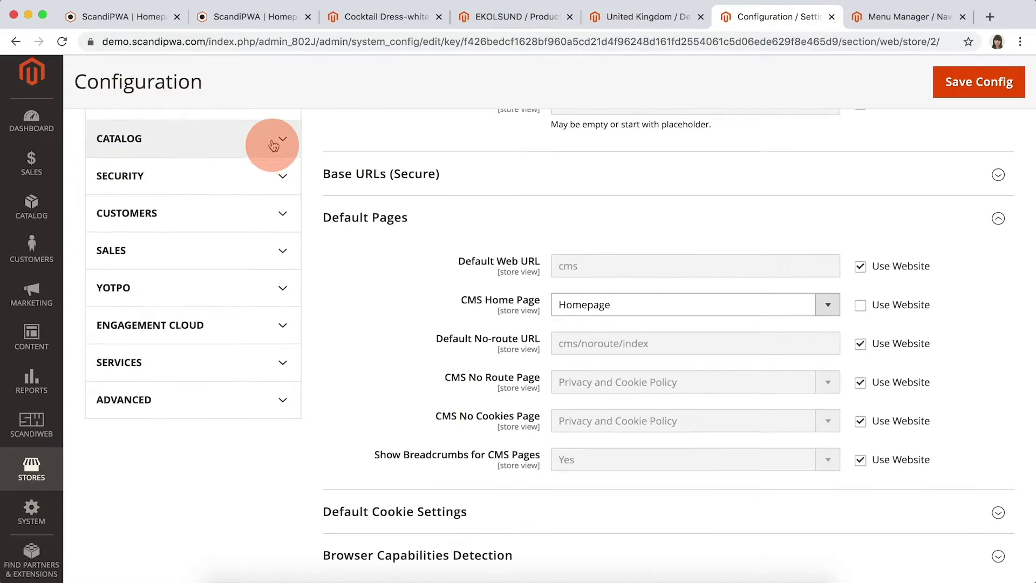
- Set the configuration scope to Canada - English and open the General > General locale settings
scroll(270, 162, up, 10)
click(218, 183)
scroll(216, 269, down, 3)
click(195, 268)
click(658, 178)
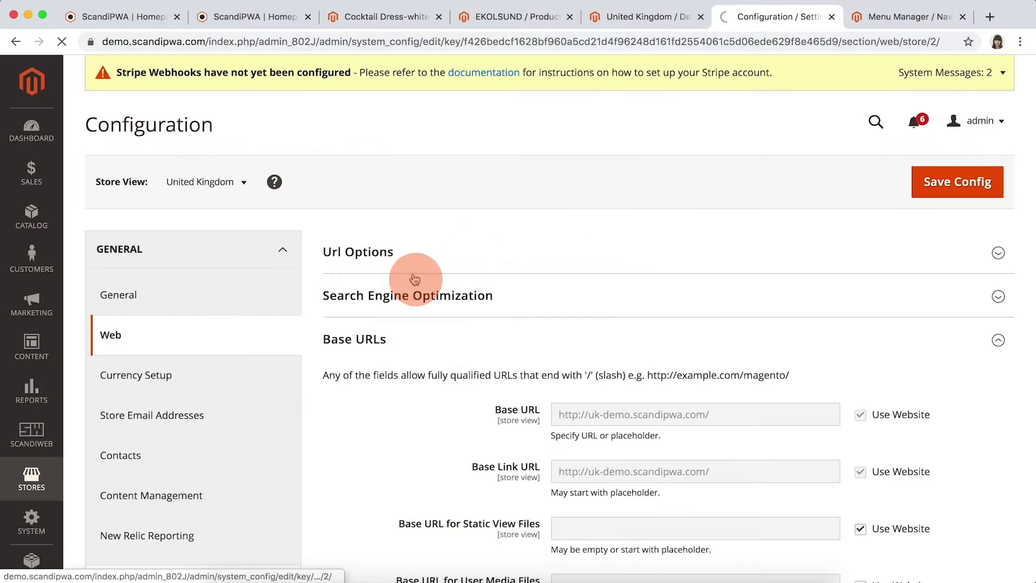
click(203, 261)
click(259, 293)
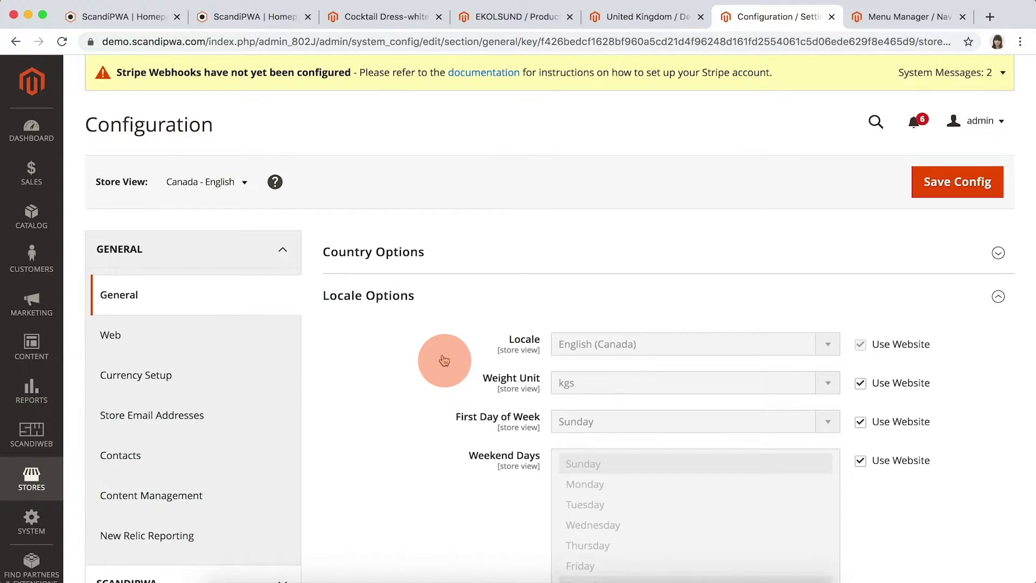
- Change the configuration scope to the Canada - French store view
scroll(443, 360, down, 5)
scroll(439, 358, up, 4)
click(237, 153)
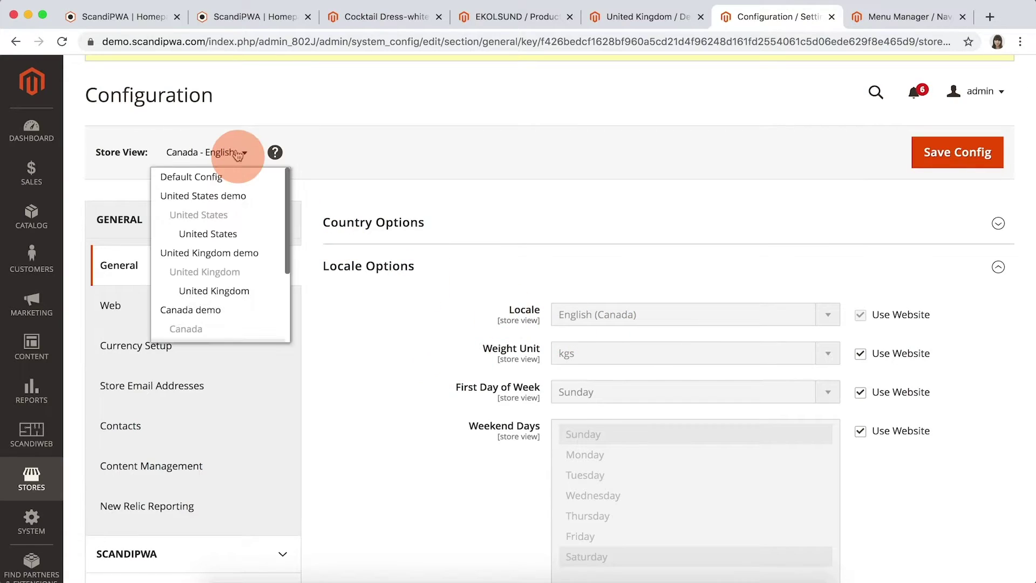
scroll(250, 297, down, 3)
click(243, 277)
click(659, 192)
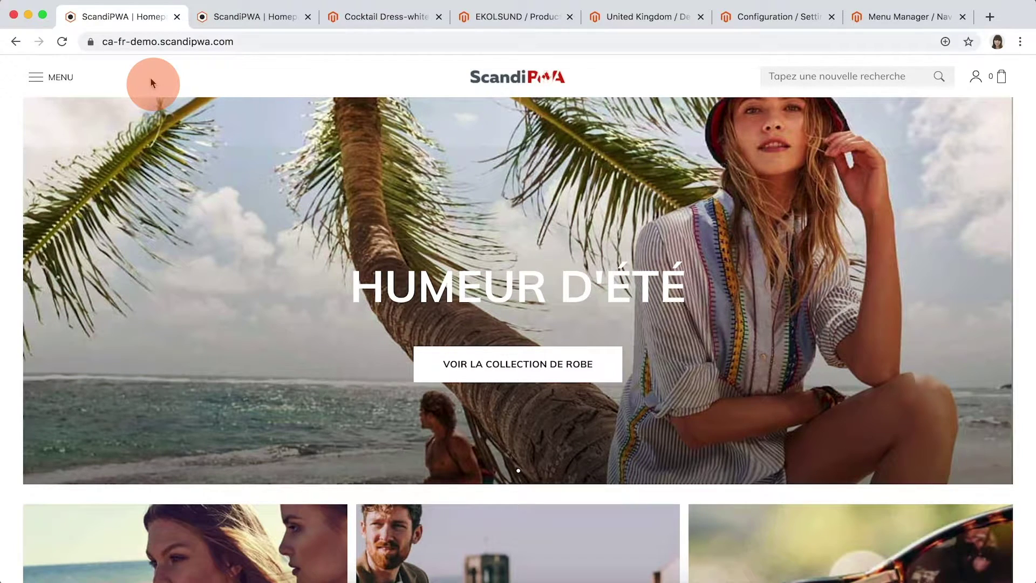
- Switch from Canada - French to the Germany store and show its Sessel and Sofas category menu
click(50, 77)
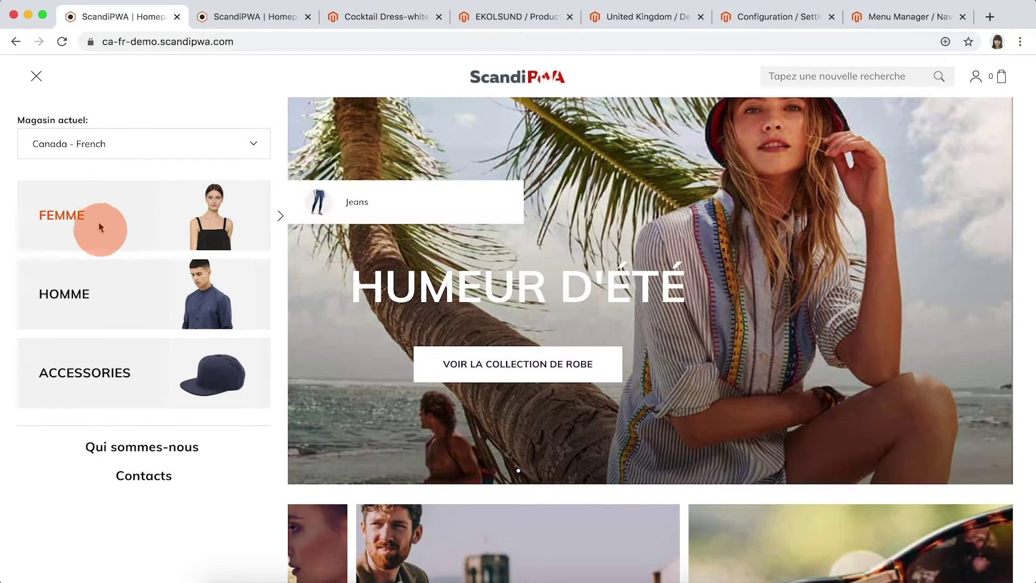
mouse_move(89, 352)
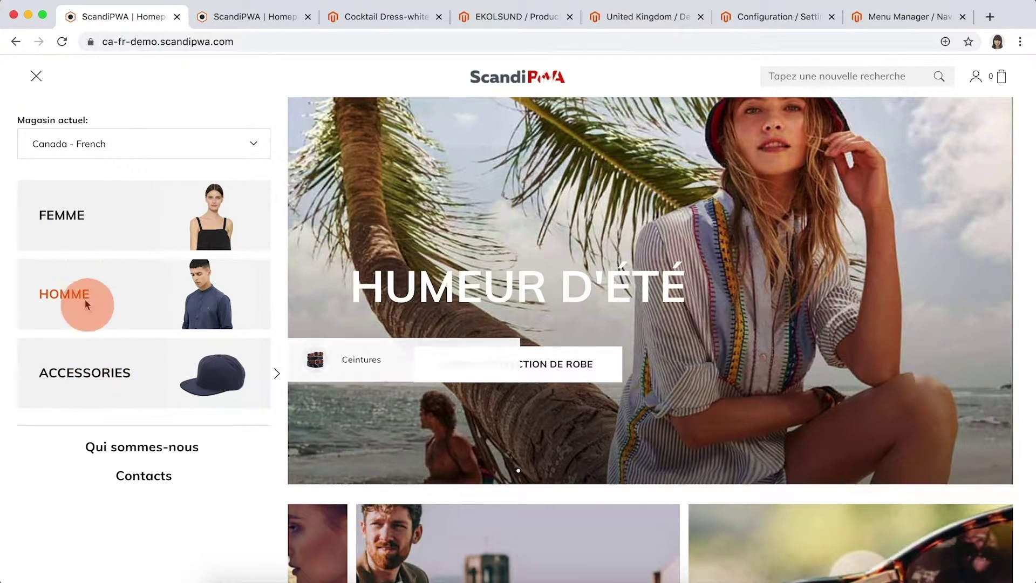
click(46, 154)
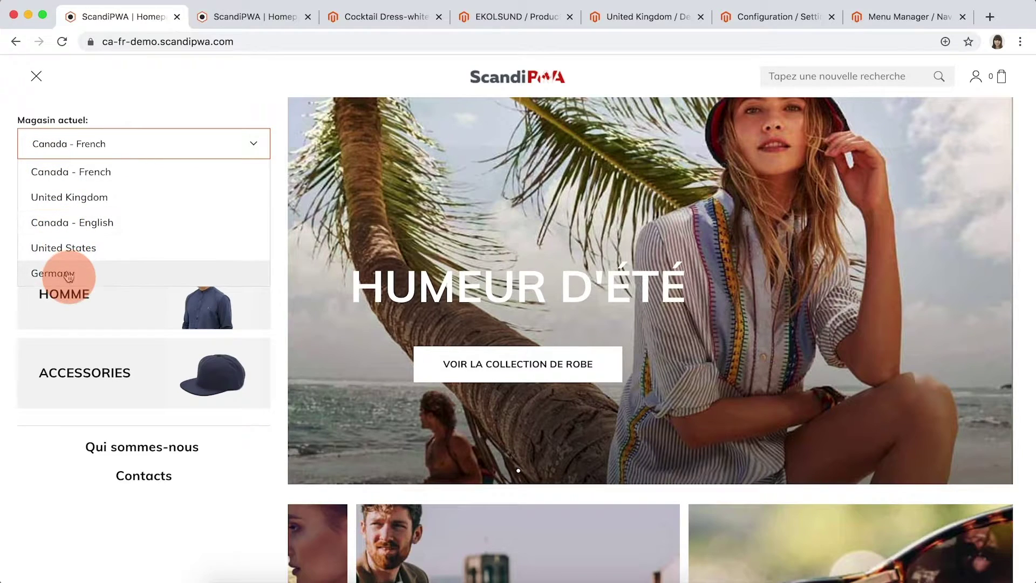
click(50, 272)
click(64, 81)
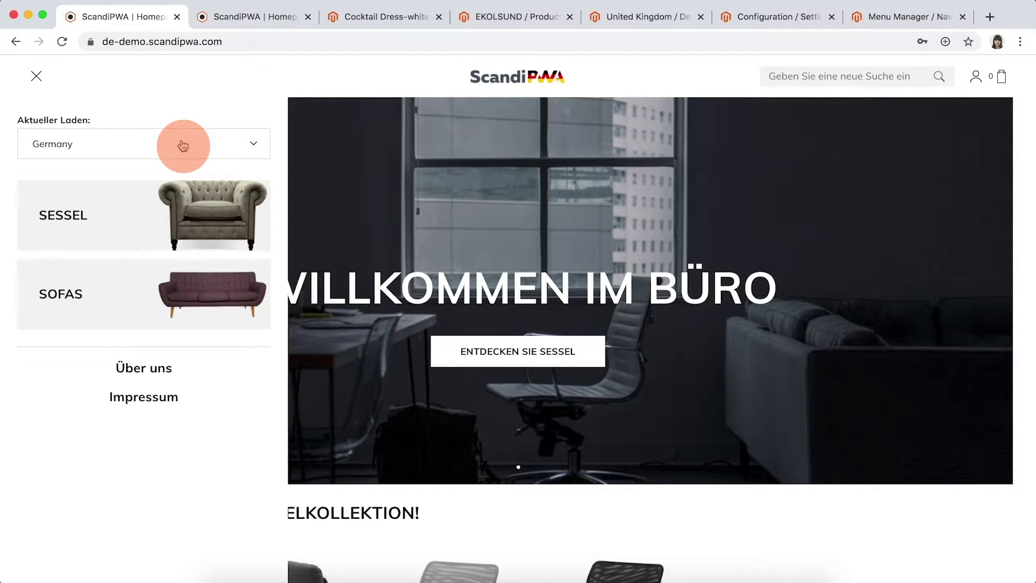
- Open the Menu for DE edit page in the admin Menu Manager
click(890, 18)
click(971, 348)
click(971, 372)
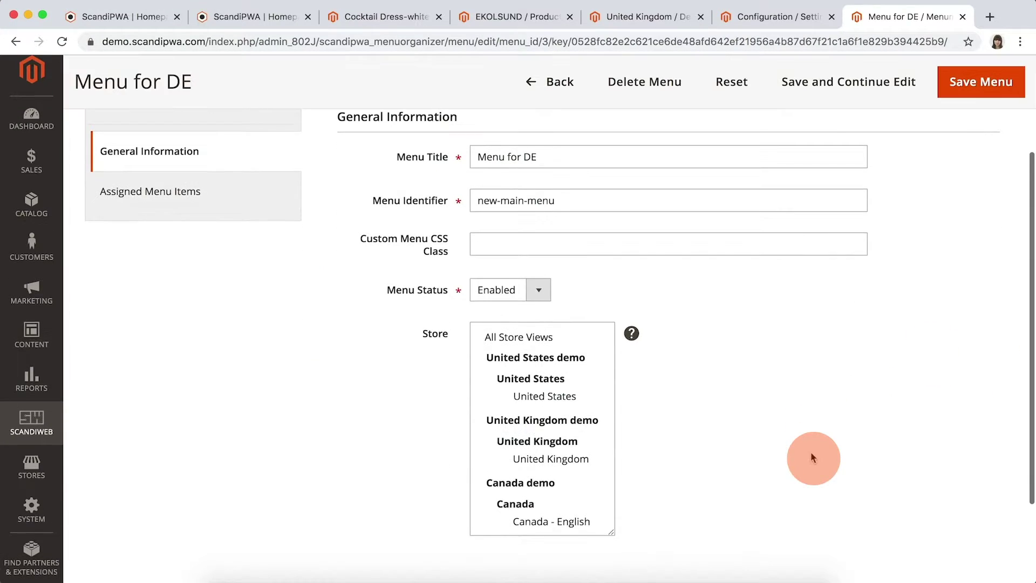
scroll(609, 509, down, 3)
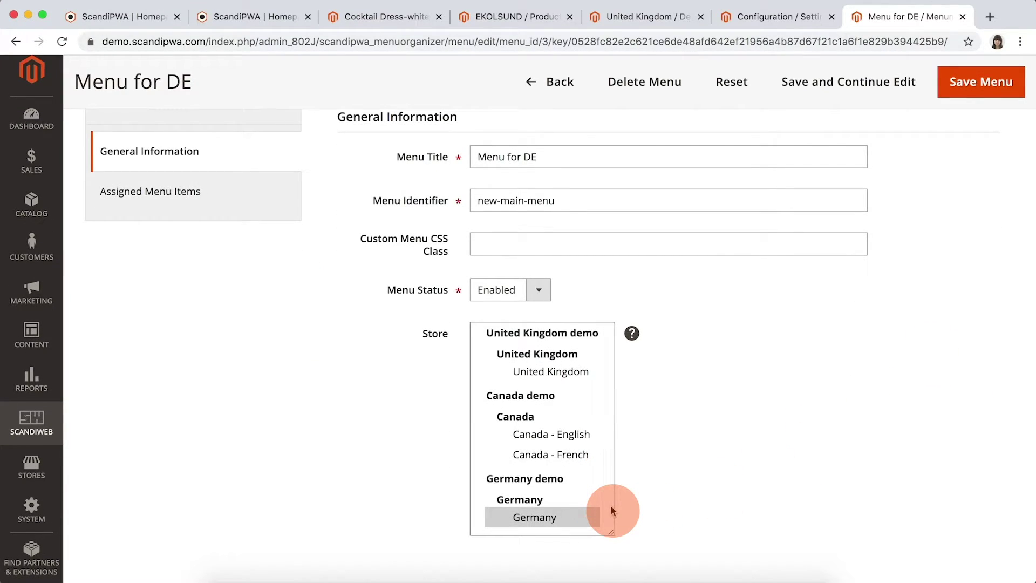
- Go back to the menu list, edit Menu for CA - FR, and scroll to its Store setting
click(556, 84)
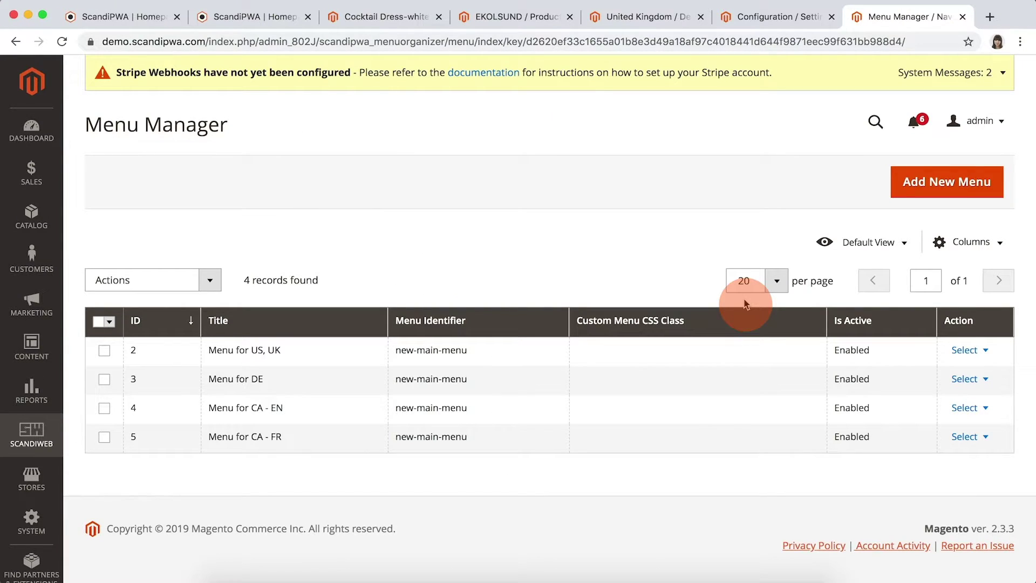
click(970, 436)
click(965, 459)
scroll(593, 421, down, 4)
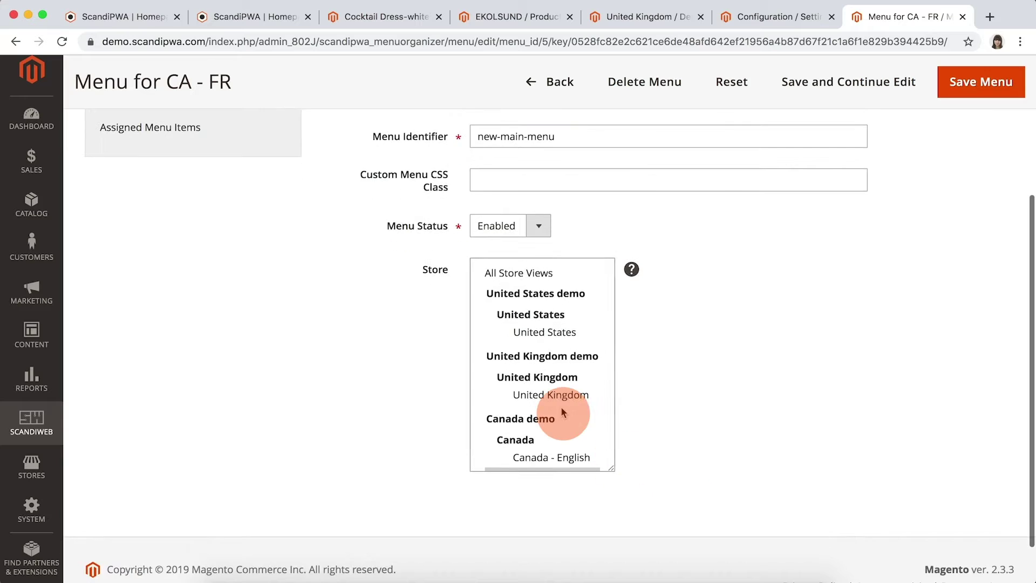
scroll(563, 412, down, 2)
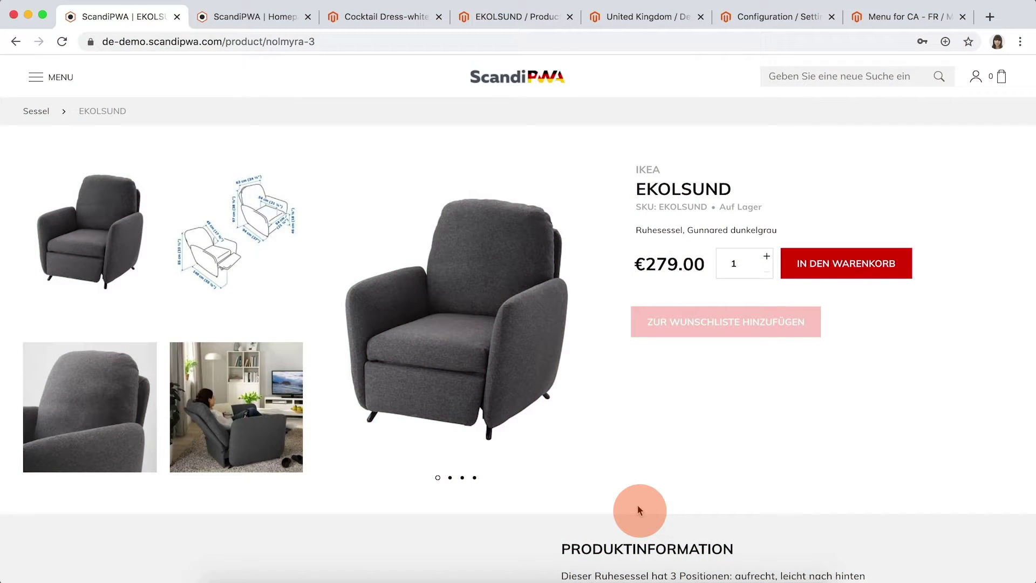
click(507, 17)
scroll(506, 297, down, 5)
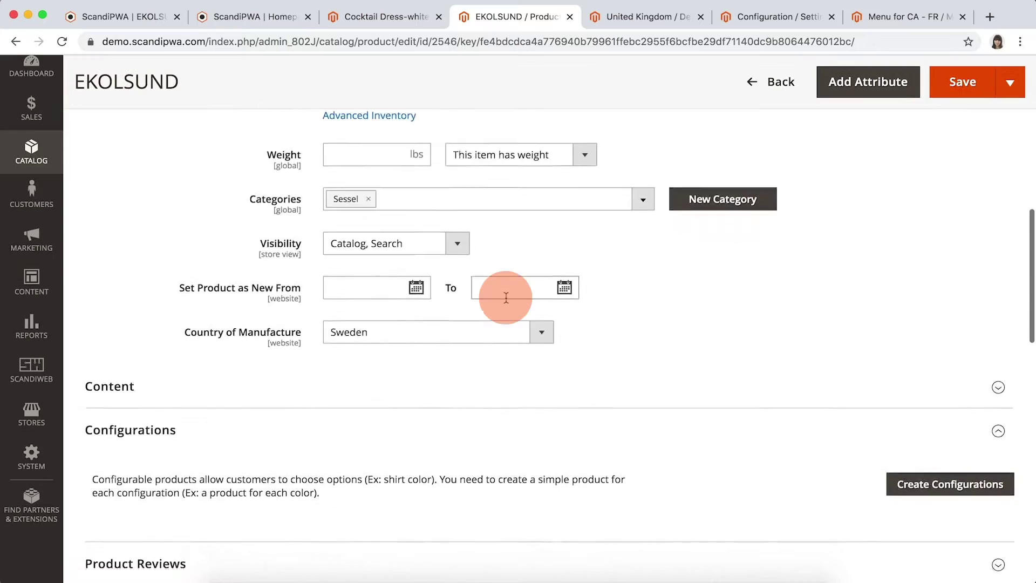
scroll(506, 297, down, 10)
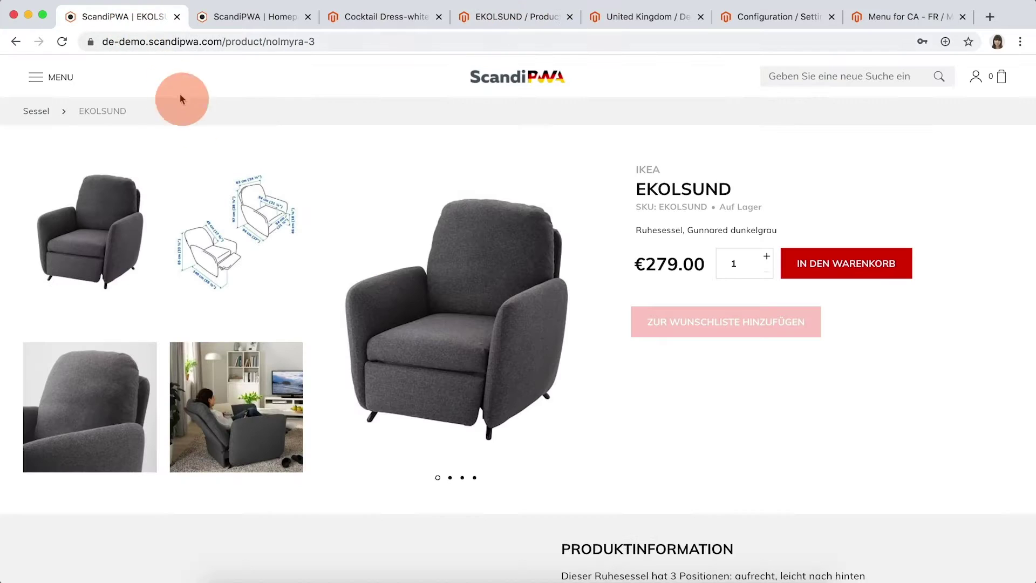
click(129, 42)
click(129, 43)
click(145, 42)
key(Delete)
key(Delete)
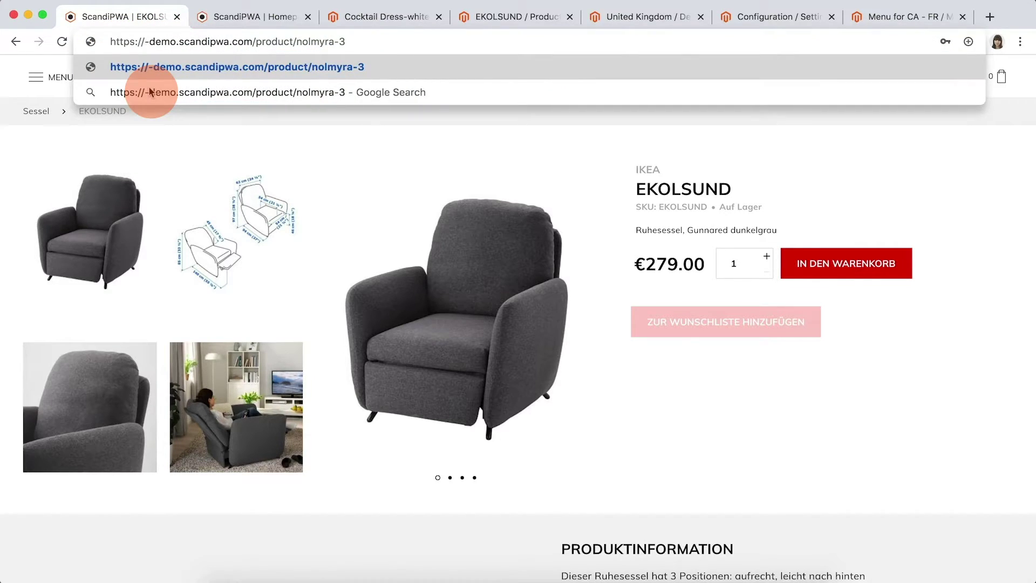
text(uk)
key(Return)
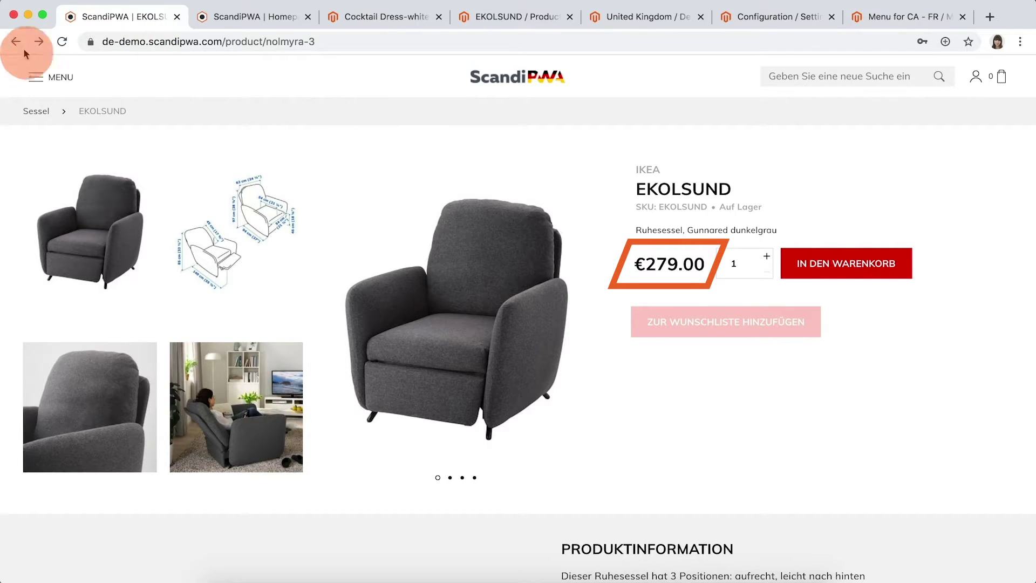
- Switch the storefront to the United Kingdom store and open Women > Dresses > Cocktail Dress (£100.15)
click(37, 78)
click(69, 152)
click(76, 196)
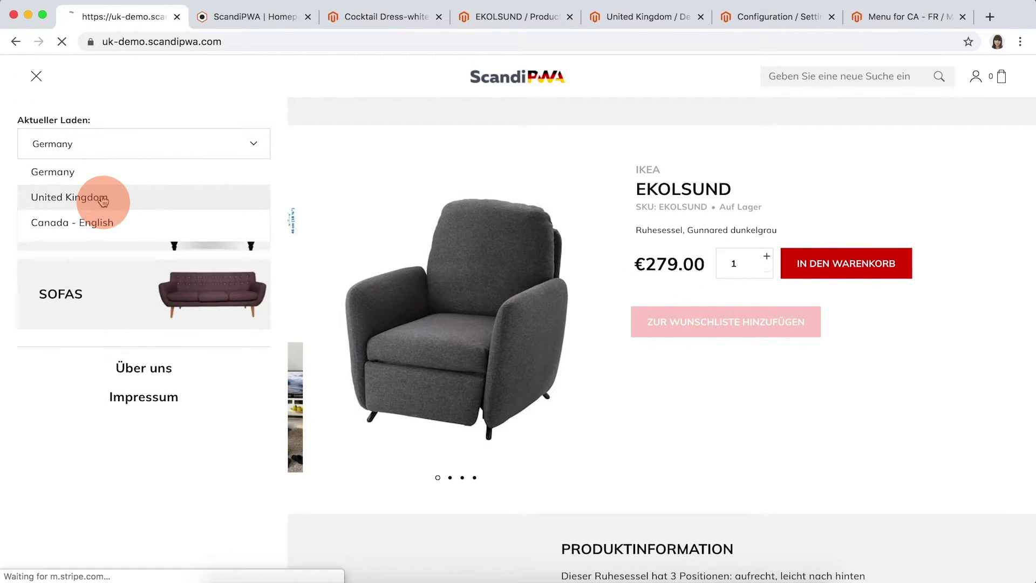
click(74, 84)
click(332, 284)
click(504, 330)
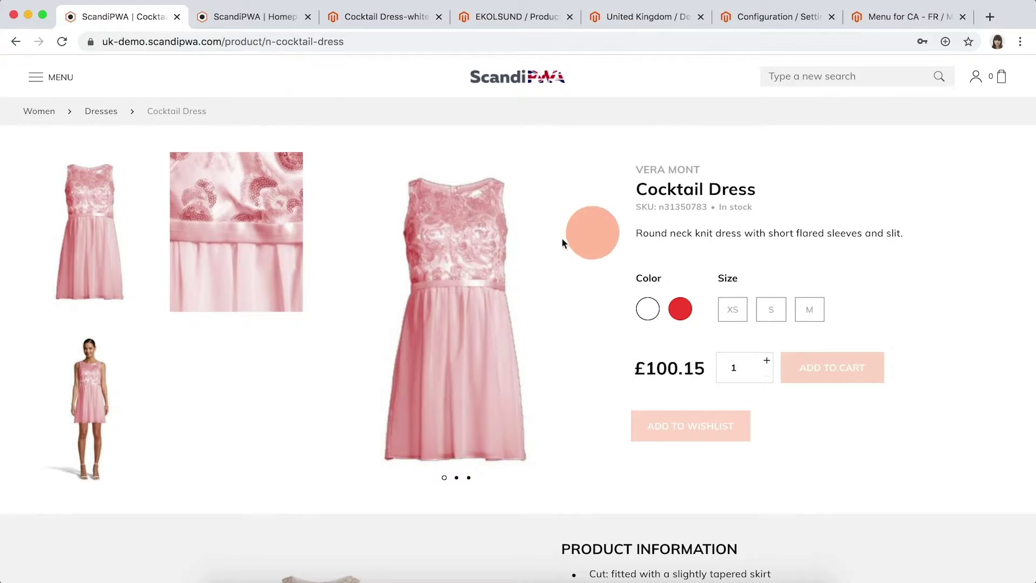
- In the admin configuration, set the store view scope to Germany and open Currency Setup
click(777, 16)
click(212, 182)
scroll(220, 249, down, 4)
click(213, 336)
click(224, 395)
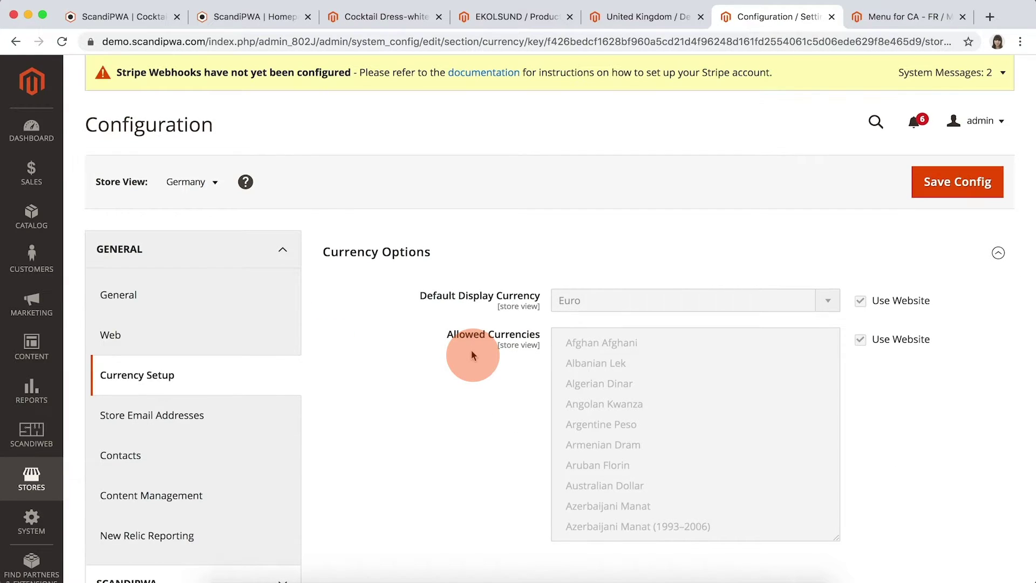
- Switch the Currency Setup scope to United Kingdom to show British Pound
click(192, 182)
scroll(226, 270, down, 2)
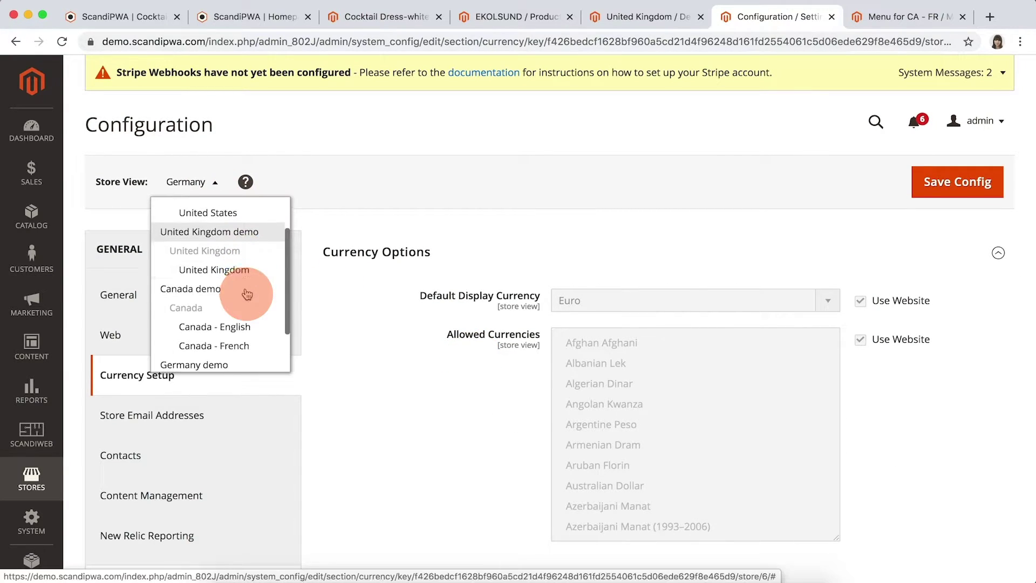
click(185, 268)
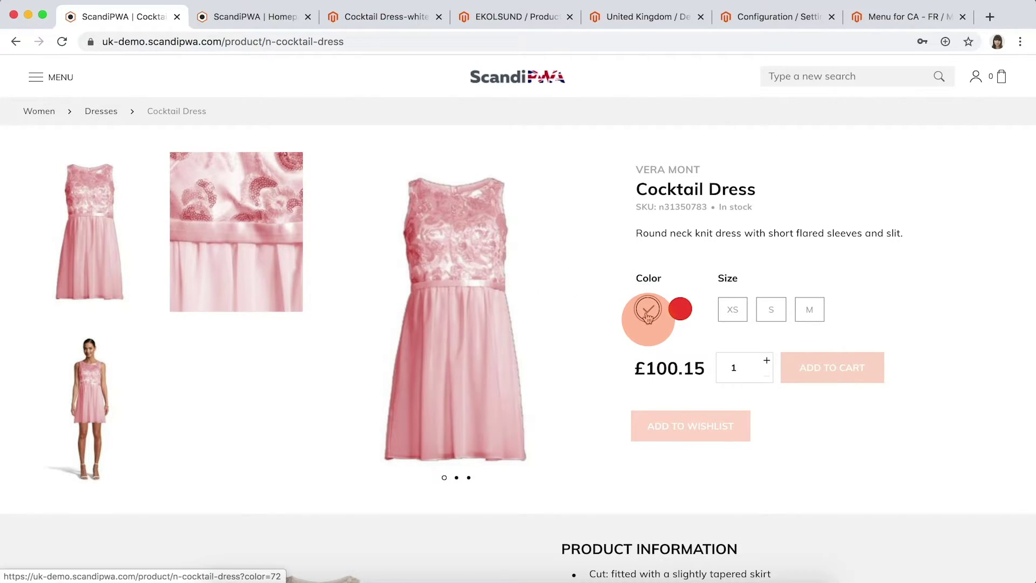
- Pick the XS size of the white Cocktail Dress, then strip the UK prefix from the address
click(735, 313)
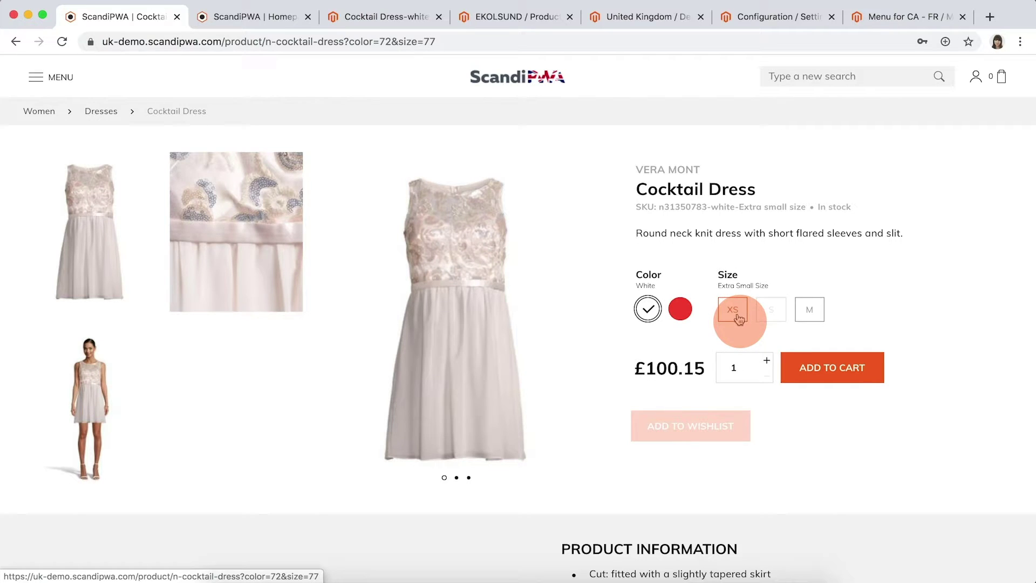
click(146, 47)
key(BackSpace)
key(BackSpace)
key(BackSpace)
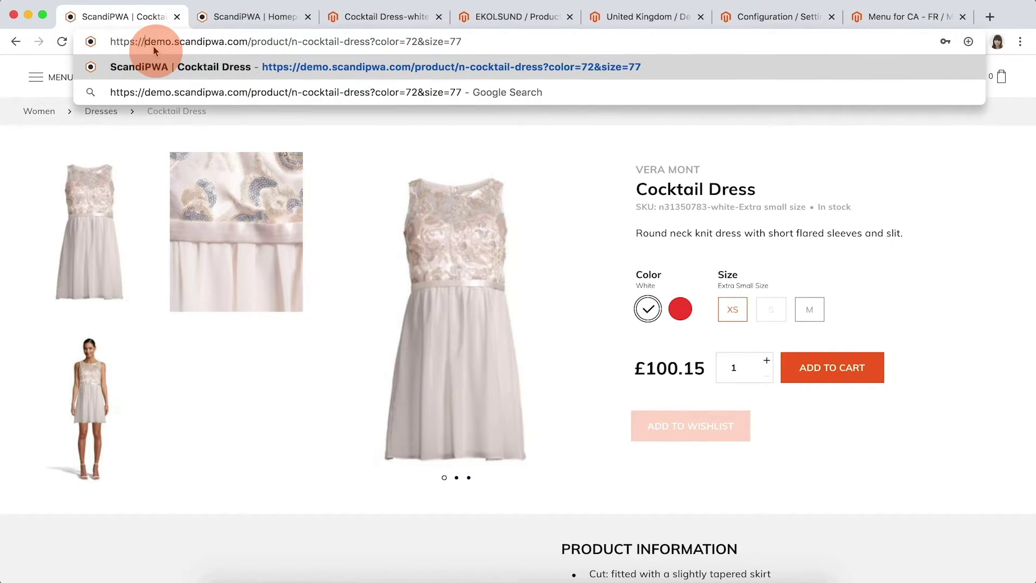
- Load the dress on the US store and check its admin price under the United States scope
key(Return)
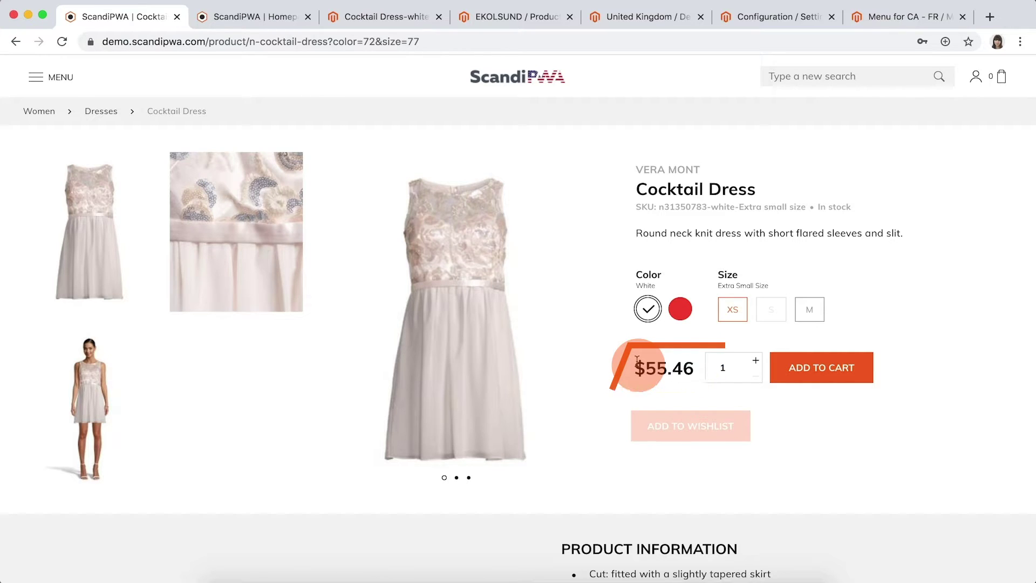
click(380, 16)
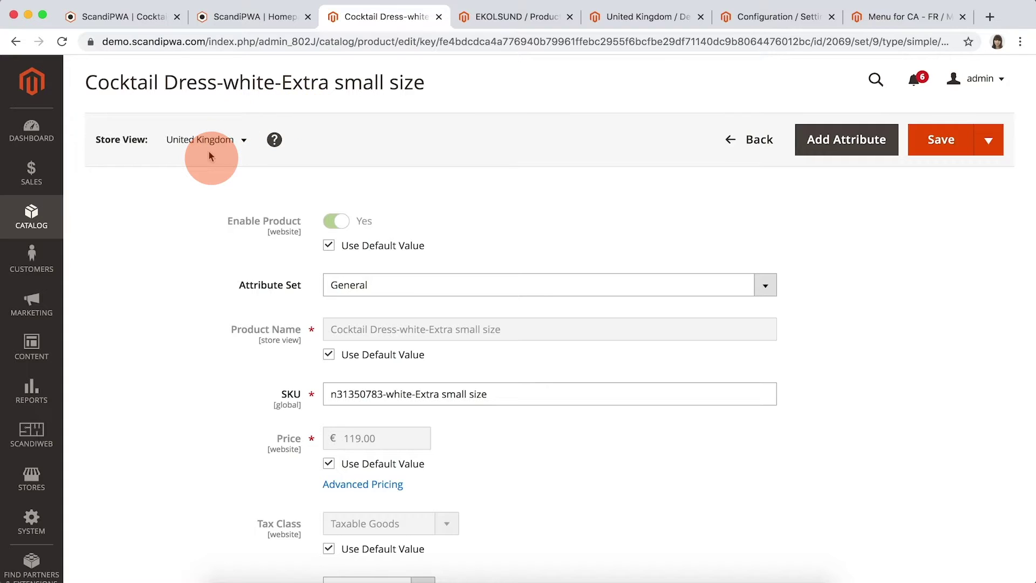
scroll(204, 437, down, 2)
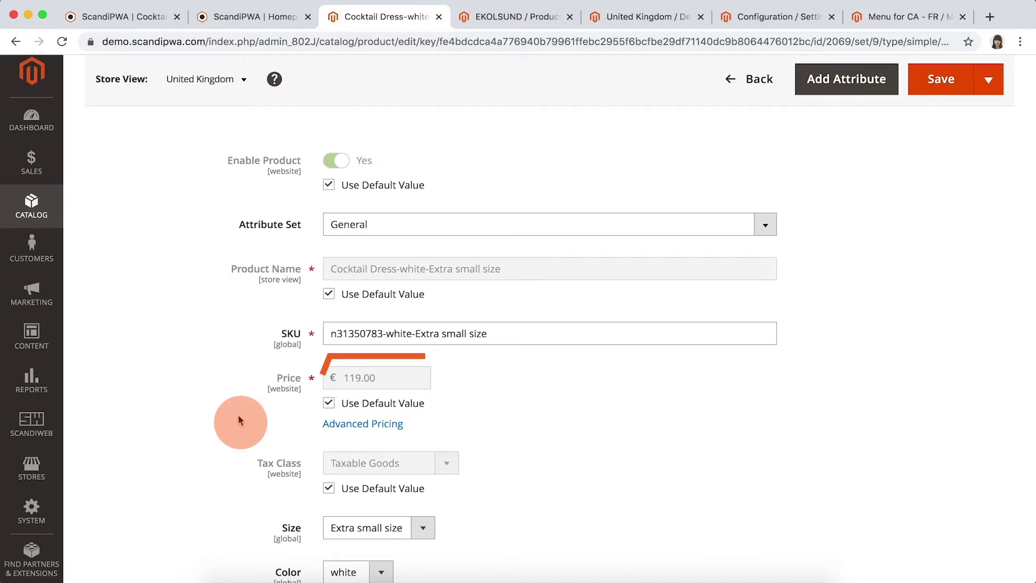
scroll(238, 416, up, 3)
click(205, 182)
click(208, 241)
click(654, 178)
scroll(270, 401, down, 5)
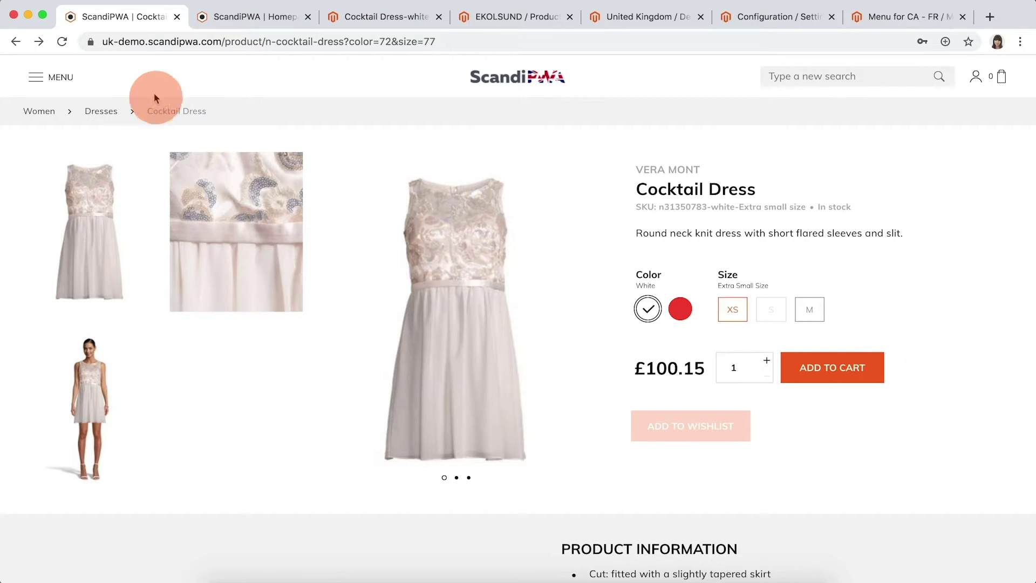
- Switch the storefront to the Germany store via the menu's store selector
click(51, 77)
click(83, 159)
click(81, 270)
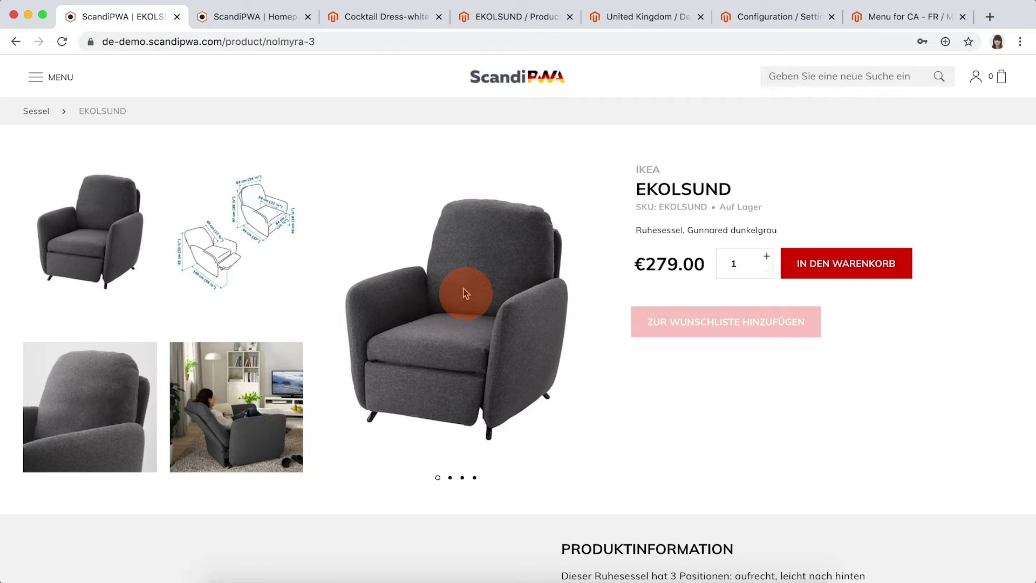
- Open the ScandiPWA Color customization settings in the admin configuration
click(777, 17)
click(221, 192)
scroll(329, 312, down, 5)
click(254, 343)
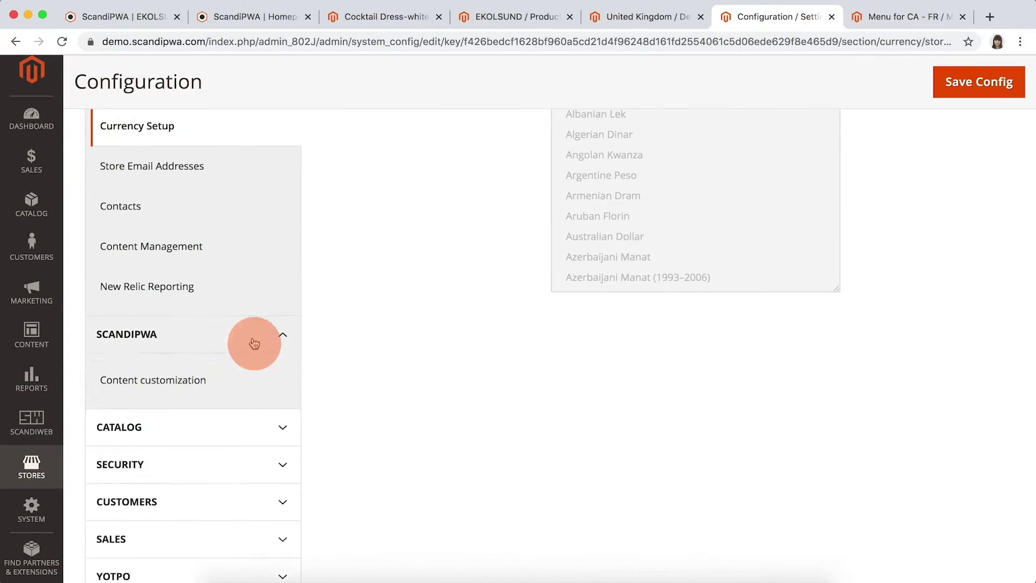
click(148, 420)
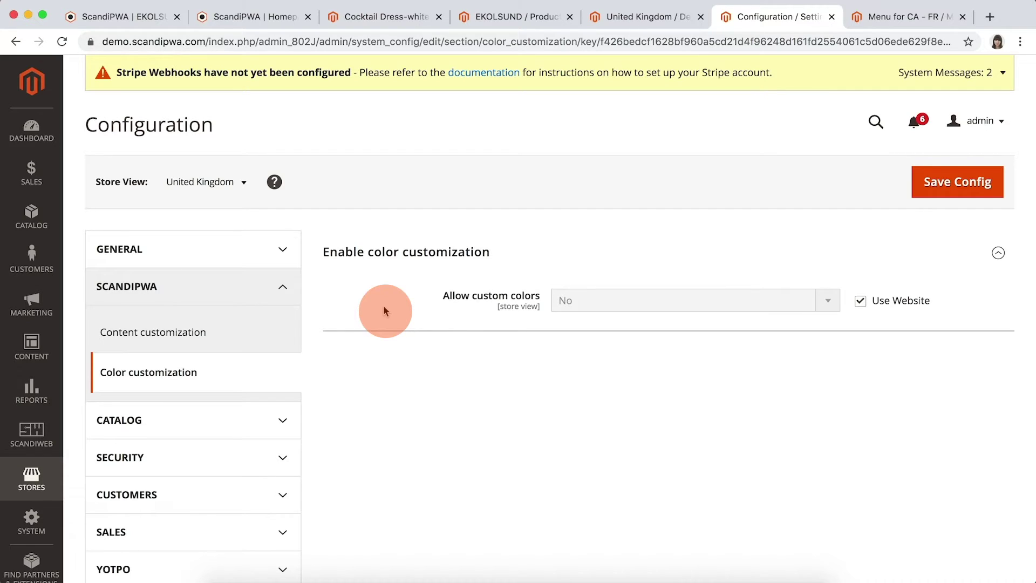
- Compare the ScandiPWA customization under the Germany scope, then the United Kingdom scope
click(200, 183)
scroll(243, 312, down, 1)
click(205, 339)
click(674, 181)
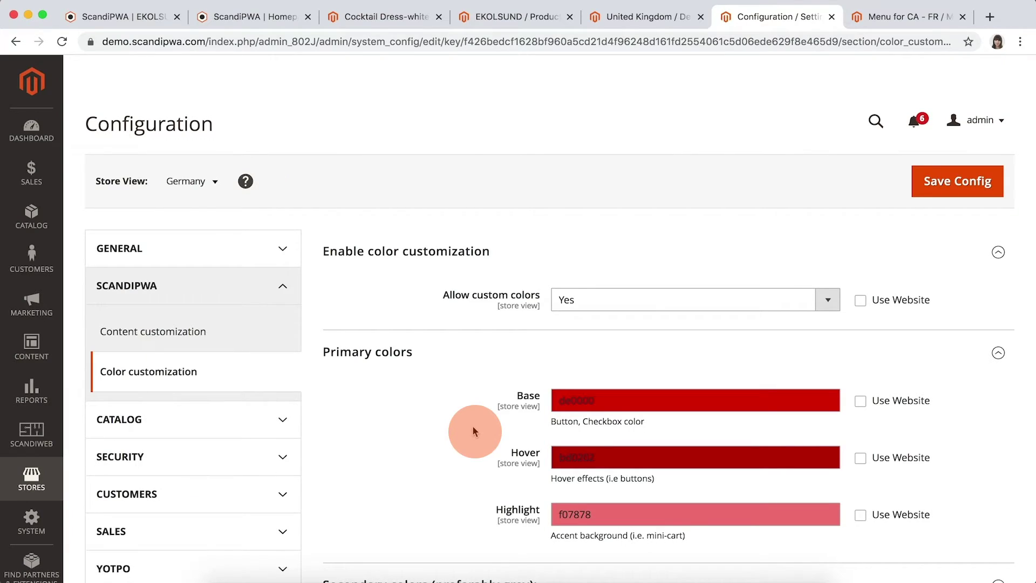
scroll(473, 426, down, 1)
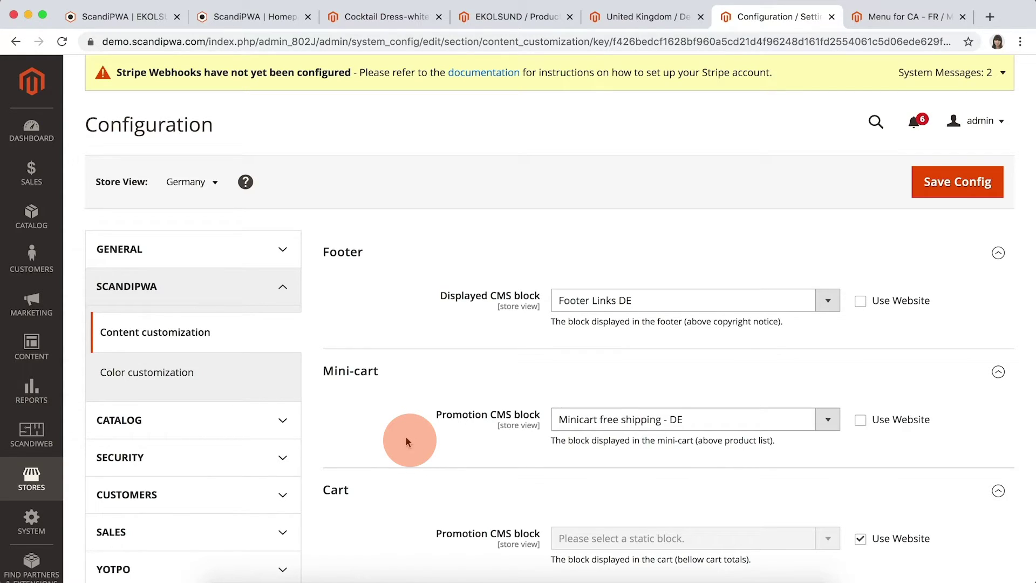
click(162, 186)
click(199, 261)
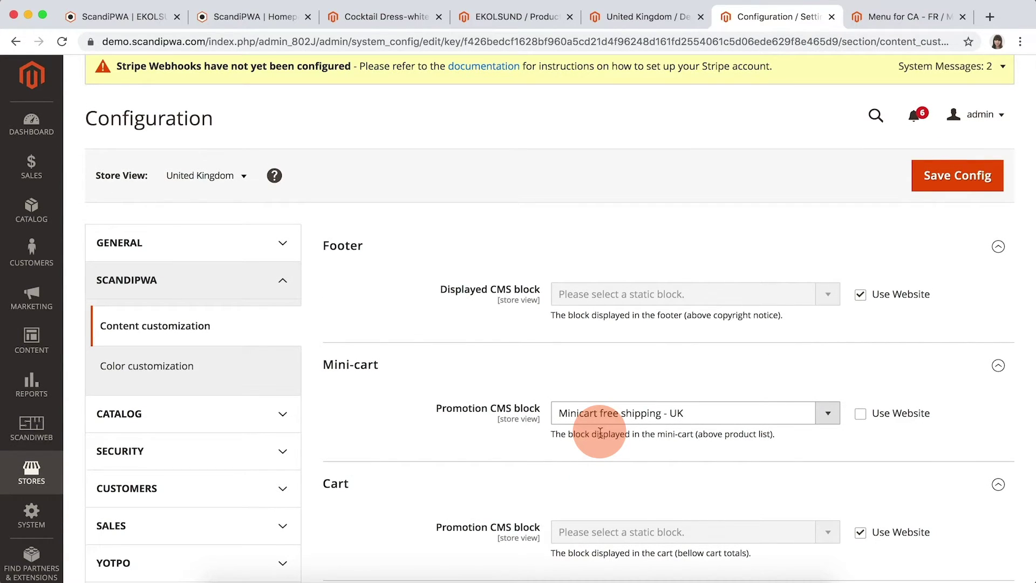
- View the German mini-cart's free-shipping note, then switch to the UK store and open its mini-cart
click(128, 15)
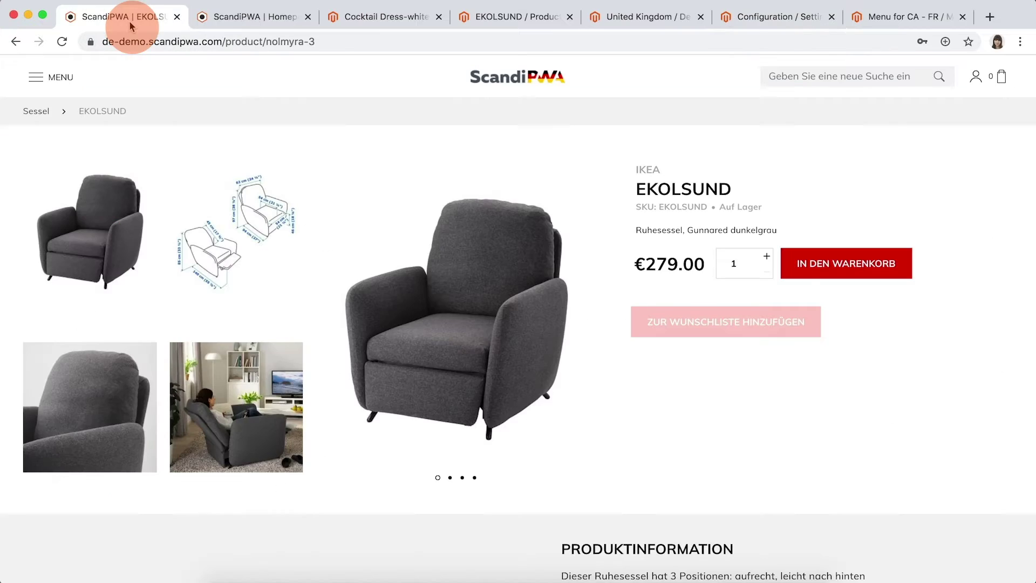
click(999, 81)
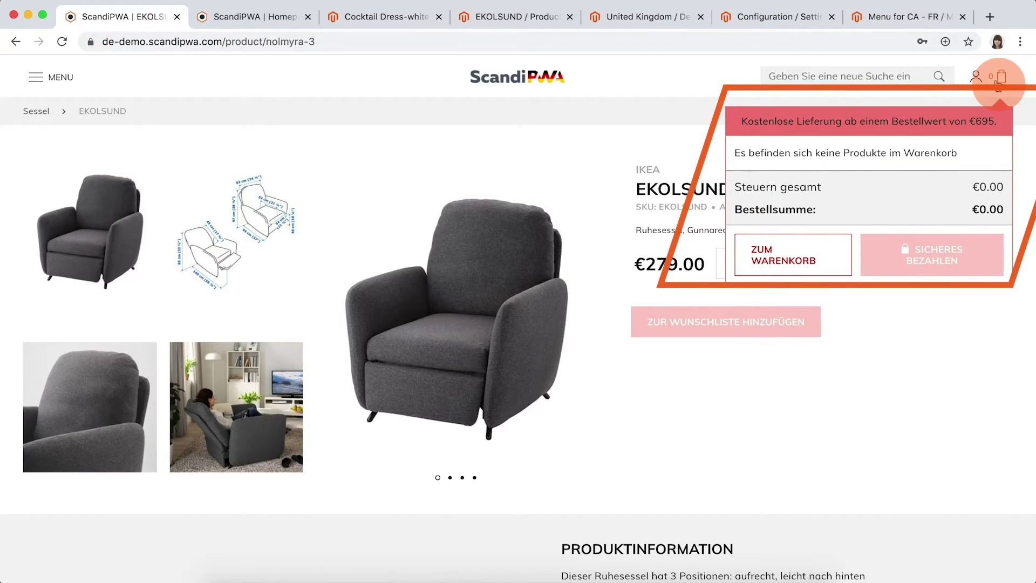
click(45, 77)
click(81, 139)
click(81, 197)
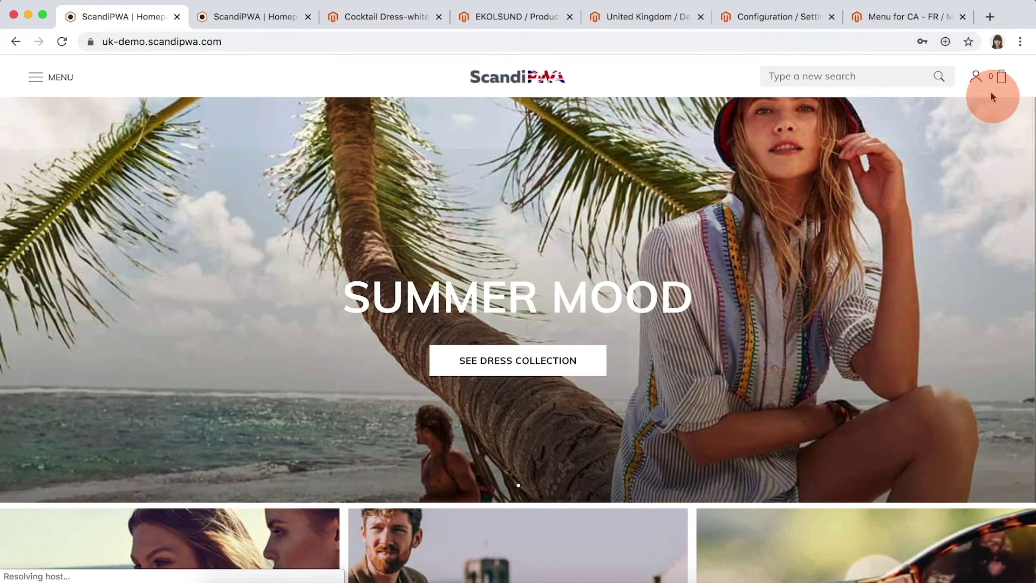
click(1000, 80)
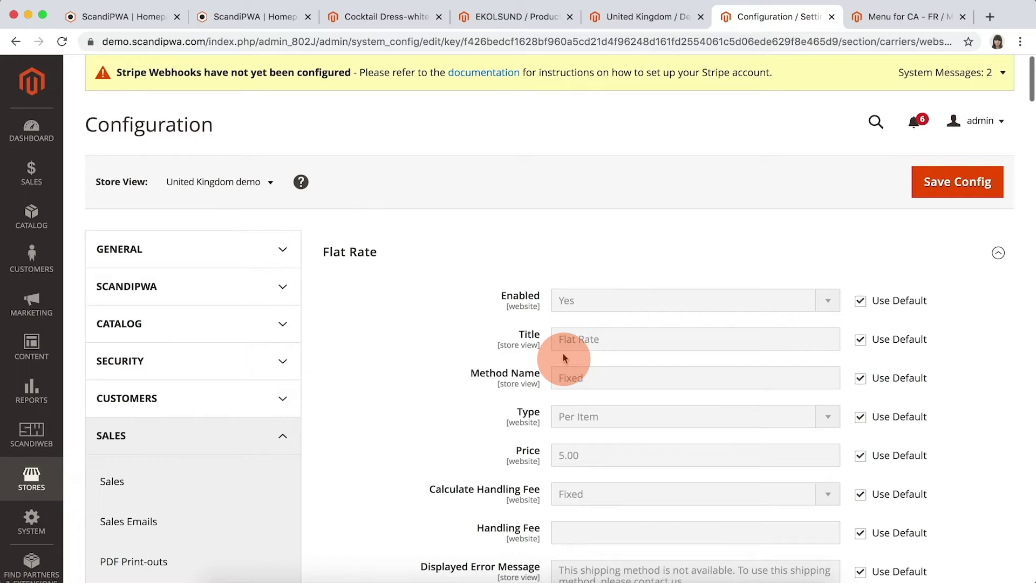
- Review Flat Rate and the Free Shipping Minimum Order Amount of 695, then return to the UK homepage
scroll(562, 351, down, 15)
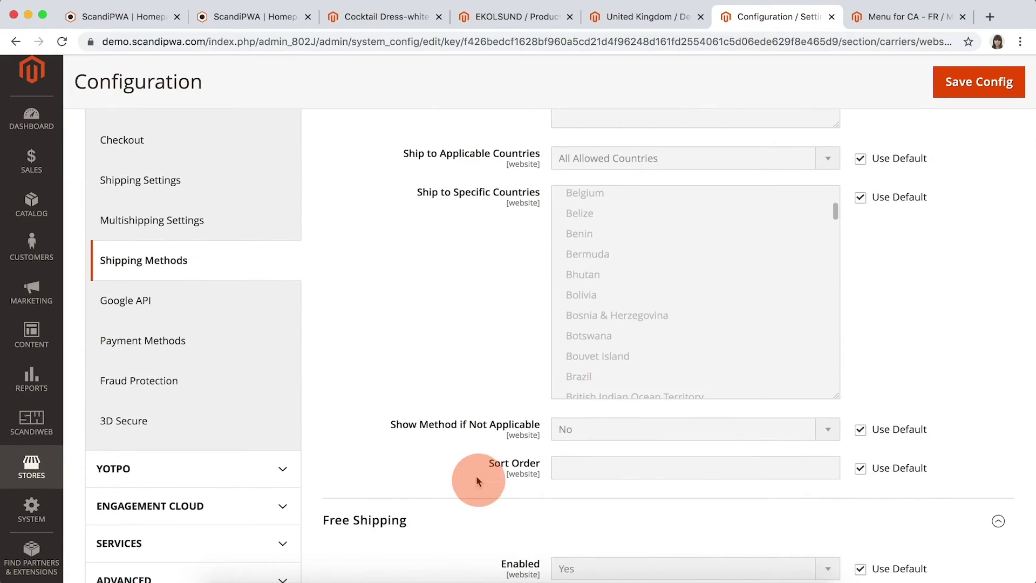
drag(417, 355, 541, 353)
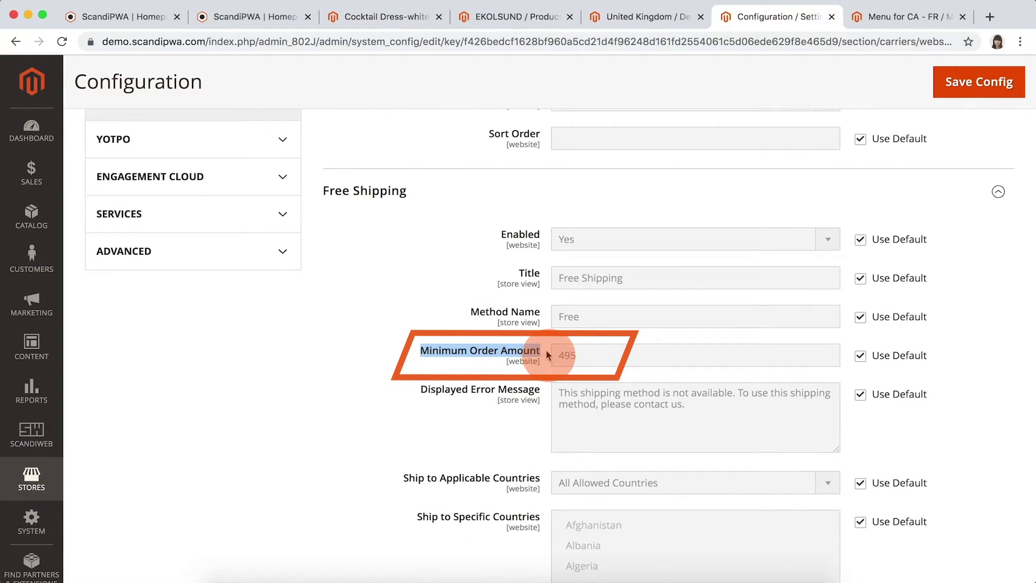
scroll(501, 422, up, 15)
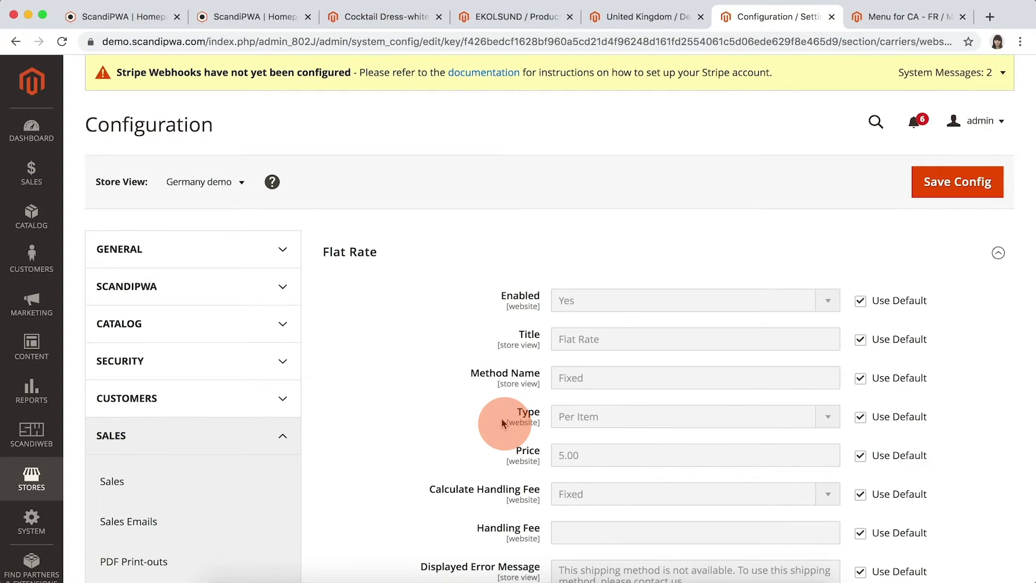
scroll(501, 423, down, 15)
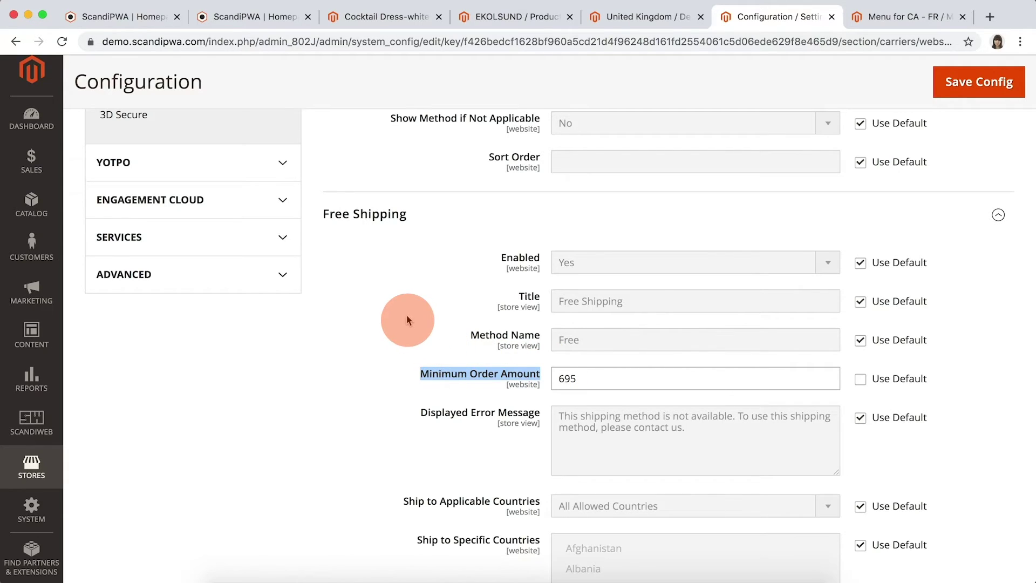
key(super+1)
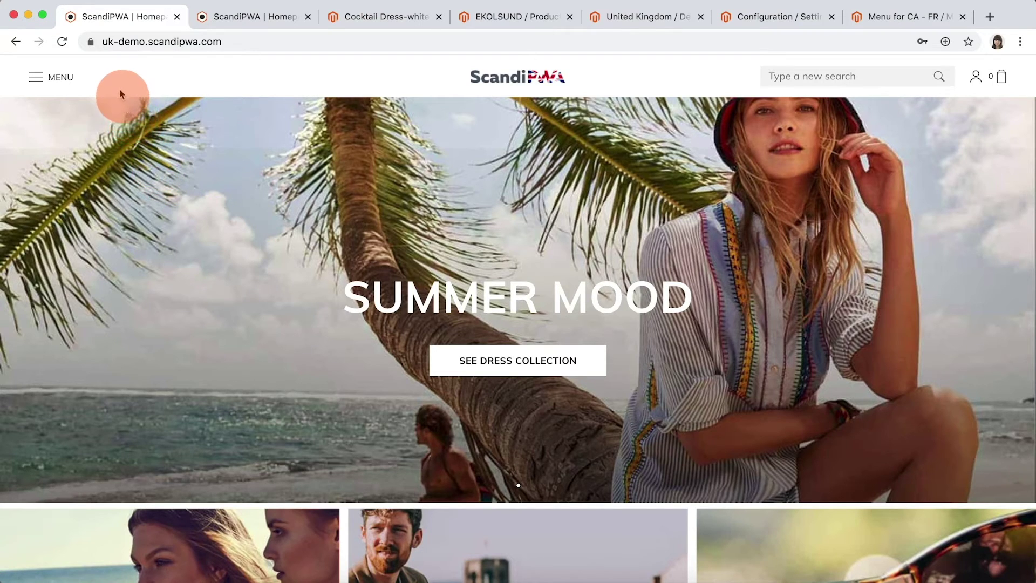
- Check out the UK cart holding the Cocktail Dress up to the shipping step
click(56, 77)
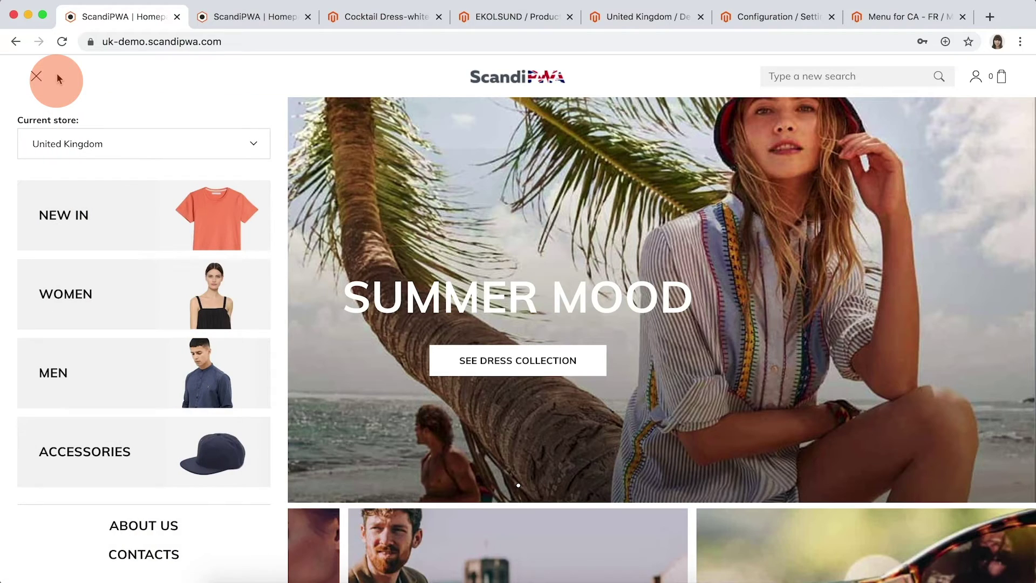
mouse_move(266, 296)
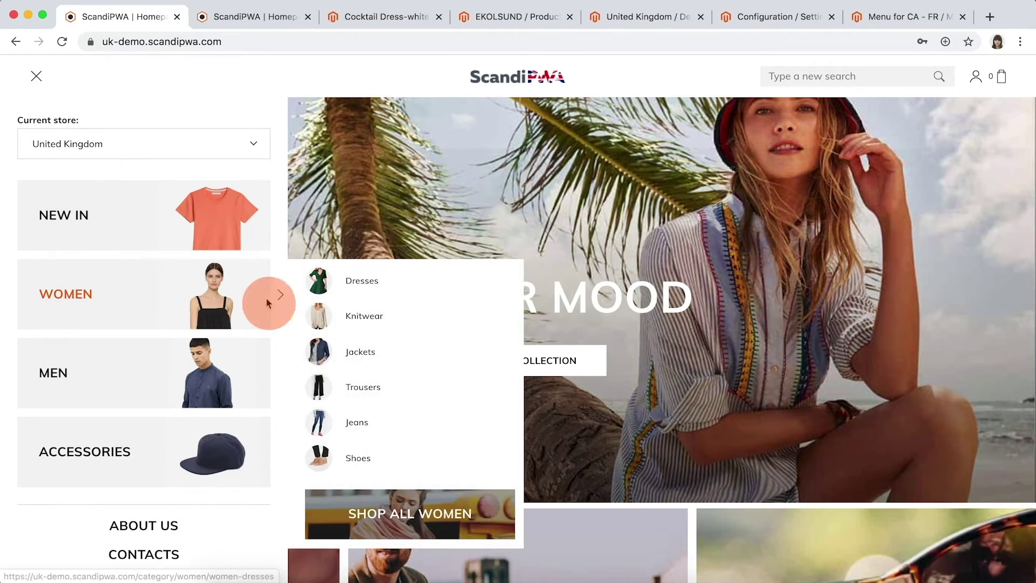
click(386, 286)
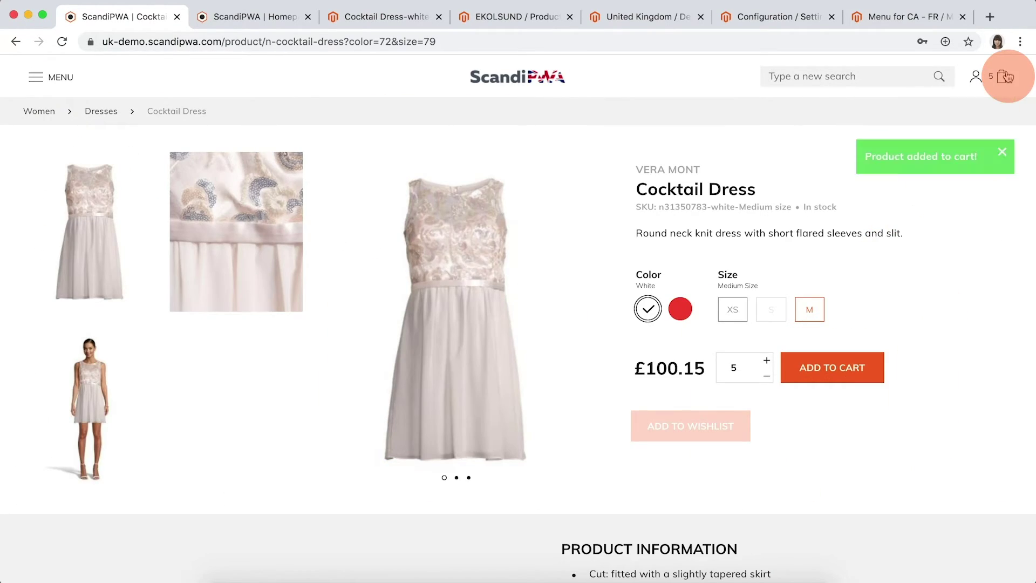
click(1001, 76)
click(899, 293)
click(668, 395)
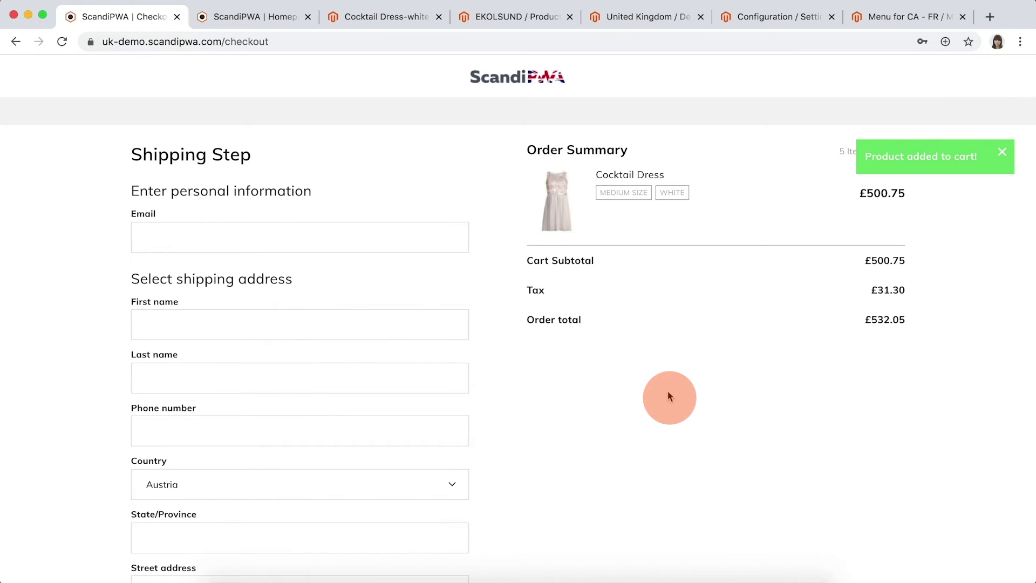
scroll(477, 479, down, 7)
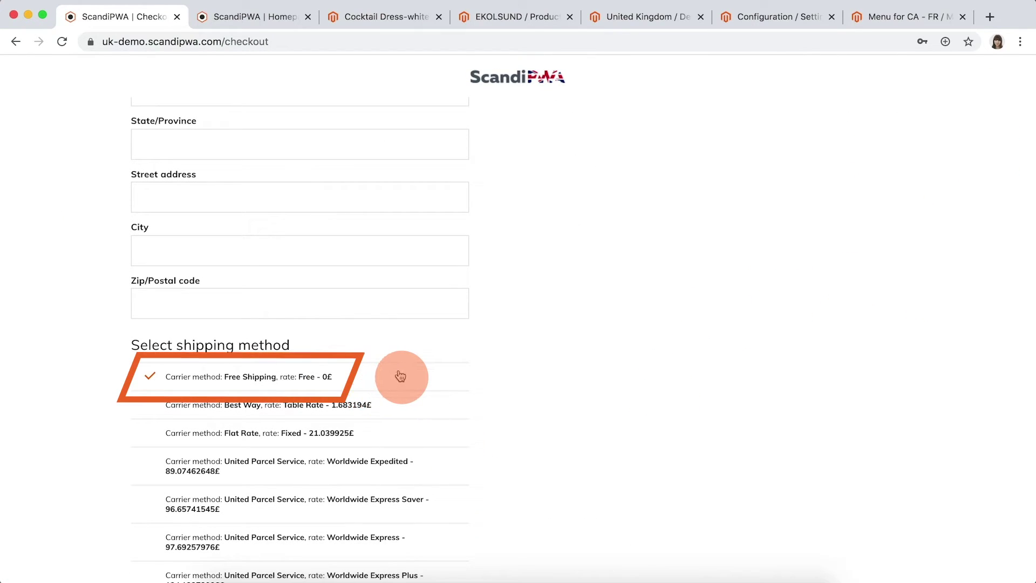
- In the other storefront tab, switch to the Germany store
click(209, 18)
click(251, 152)
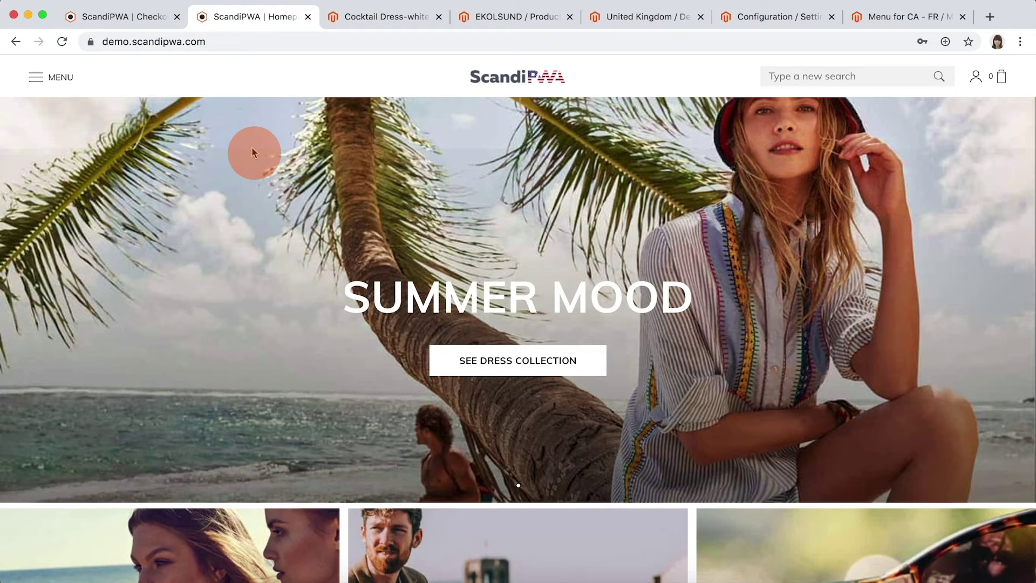
click(35, 77)
click(124, 141)
click(137, 261)
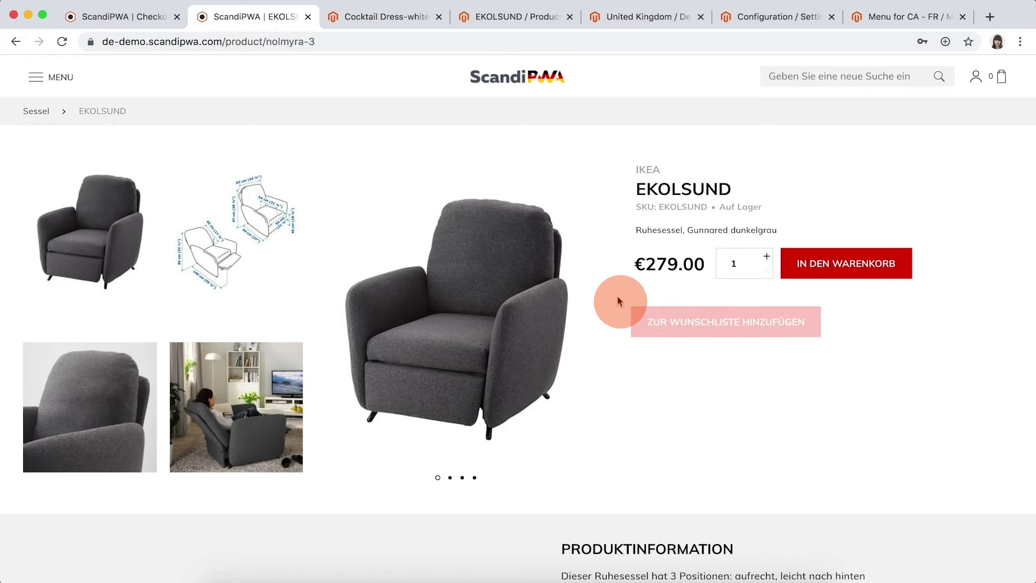
- Add two EKOLSUND chairs to the German cart and start checkout
click(767, 256)
click(804, 263)
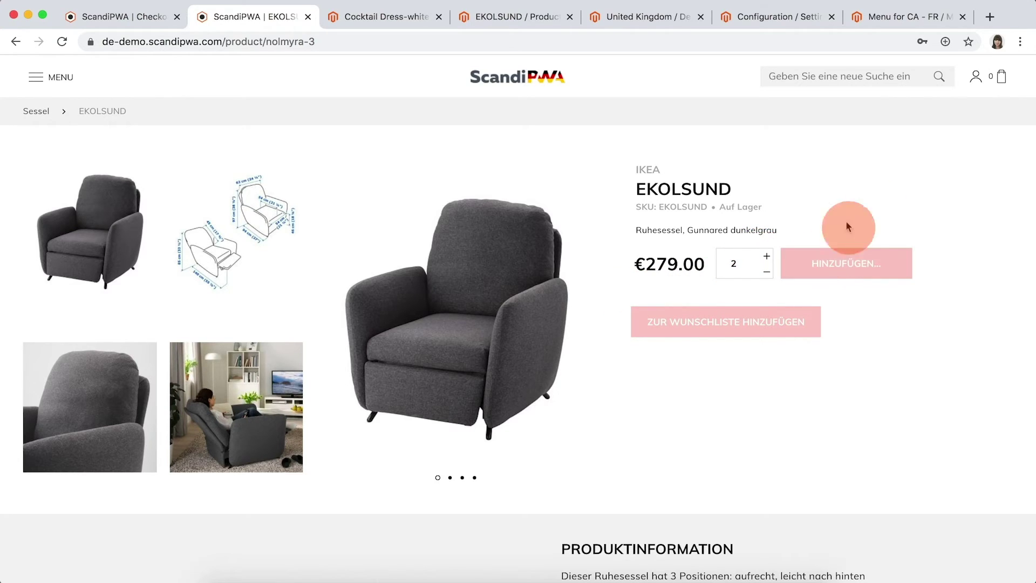
click(1002, 78)
click(913, 322)
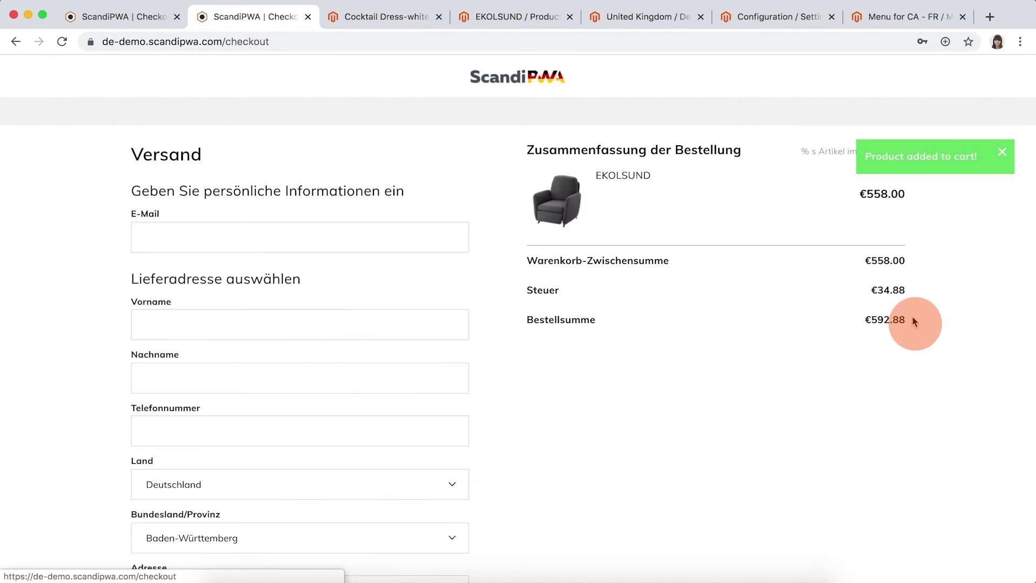
scroll(597, 442, down, 6)
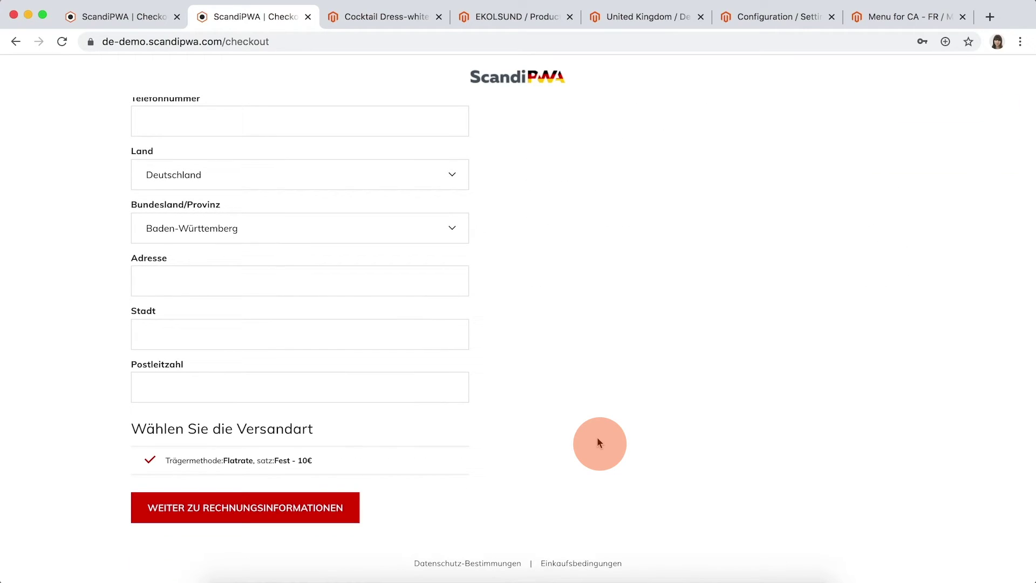
scroll(597, 442, left, 5)
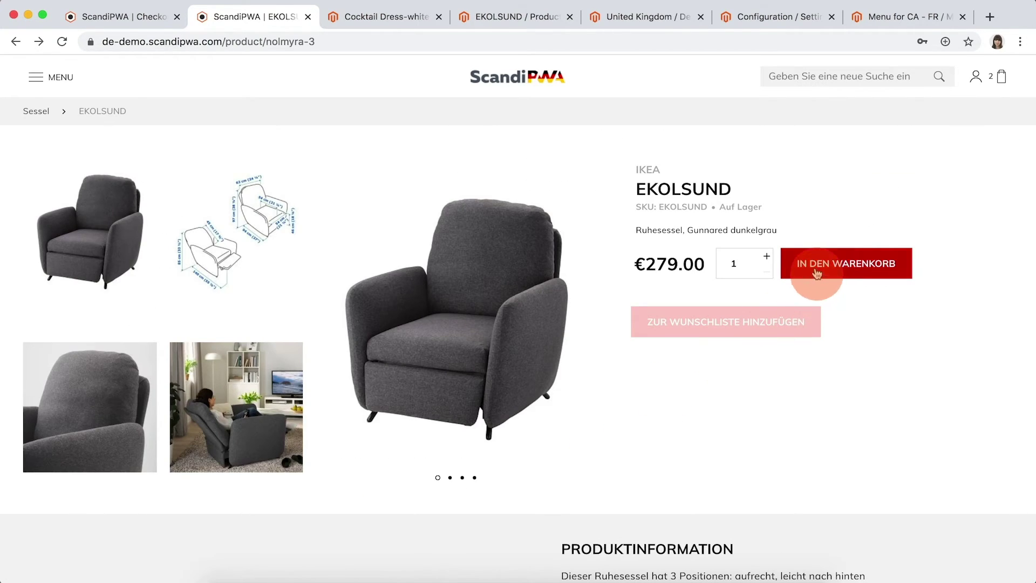
- Add a third EKOLSUND chair to reach €837 for free shipping and continue to billing
click(814, 263)
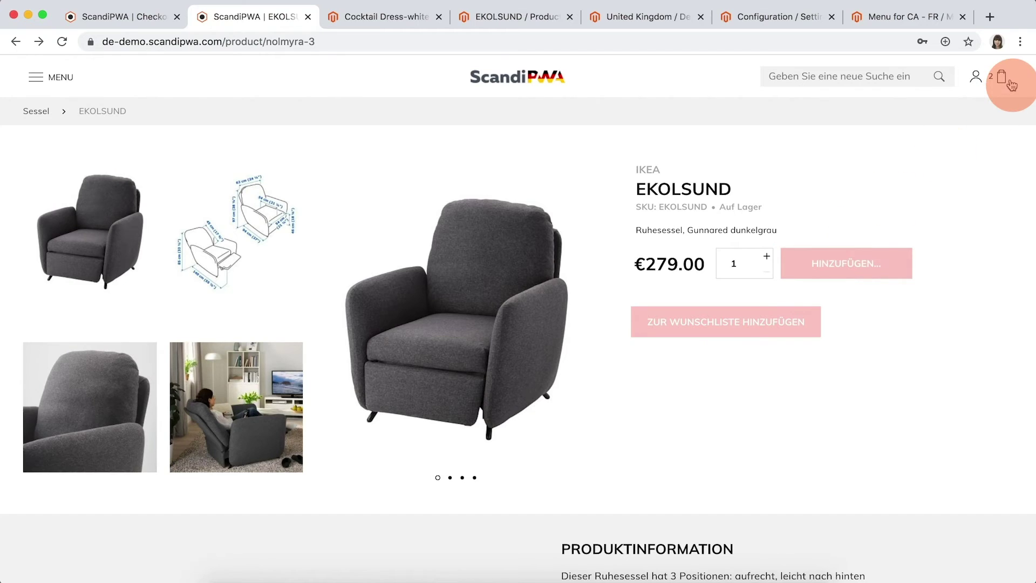
click(1011, 85)
click(906, 318)
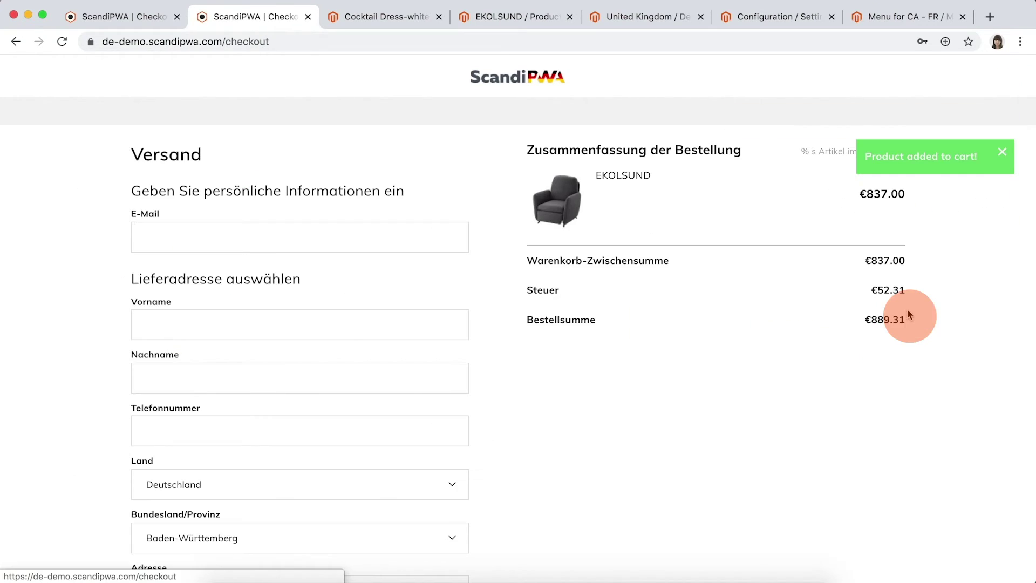
scroll(620, 438, down, 7)
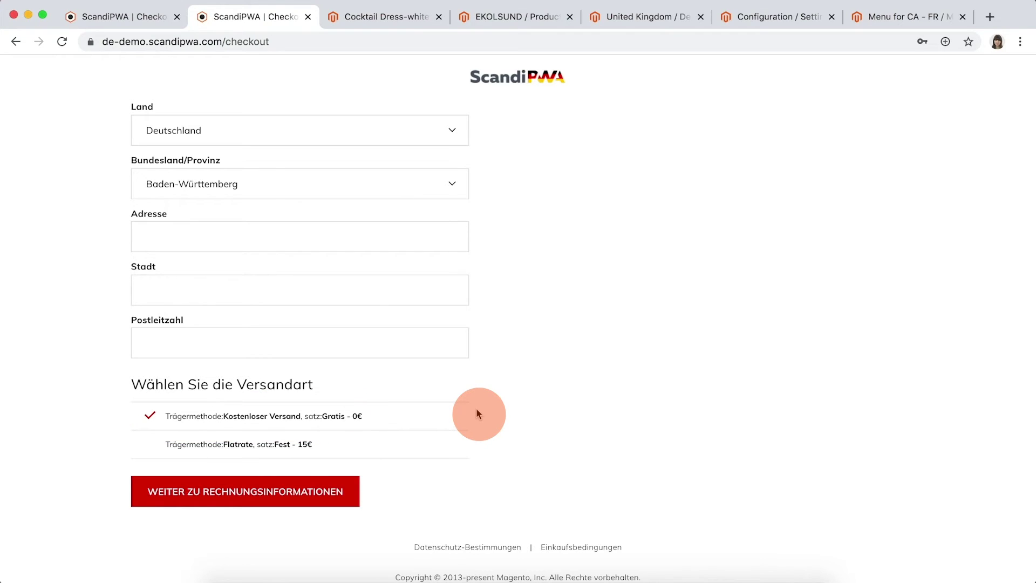
click(230, 480)
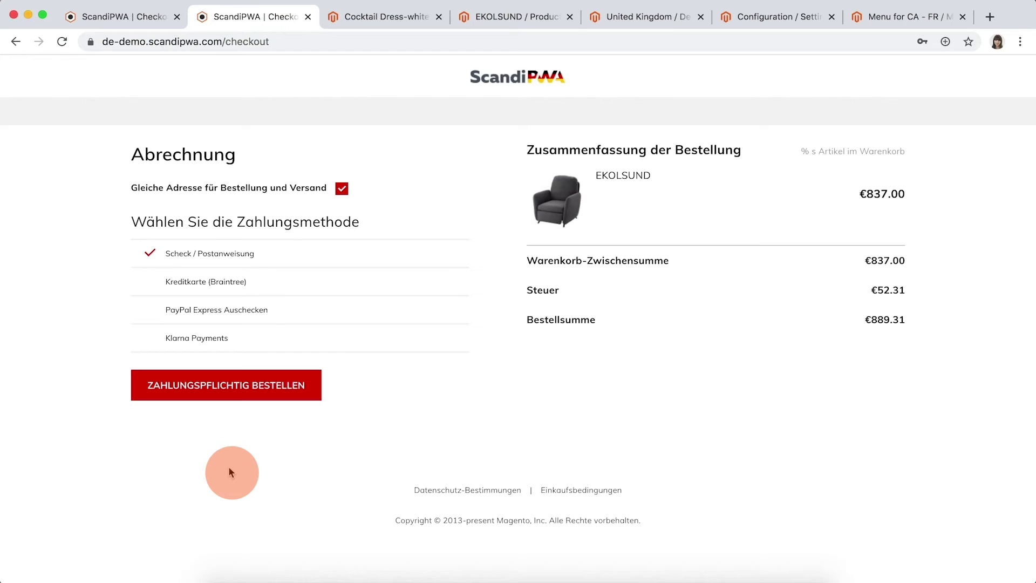
- Compare the UK checkout with the German billing step
click(127, 17)
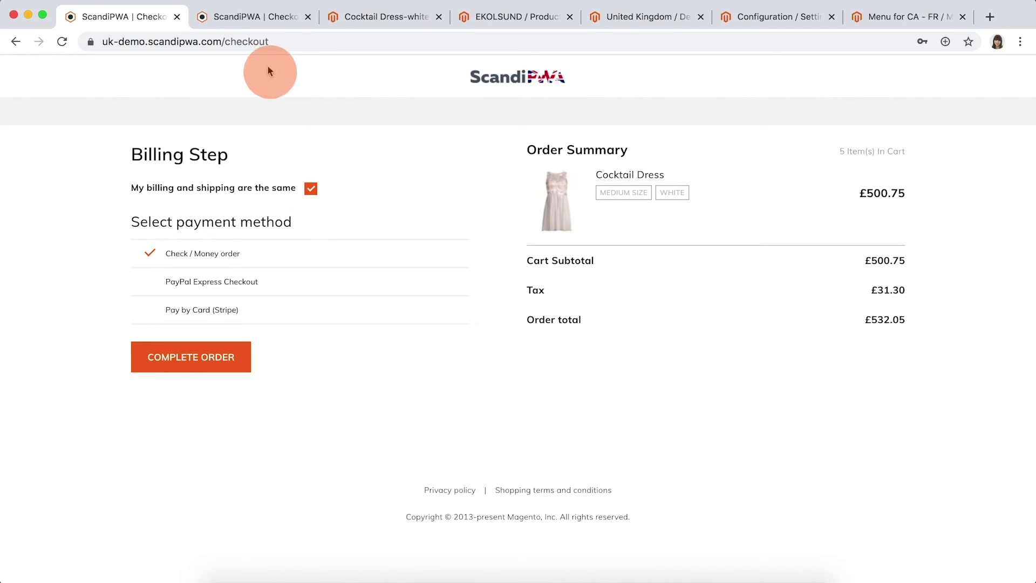
click(248, 16)
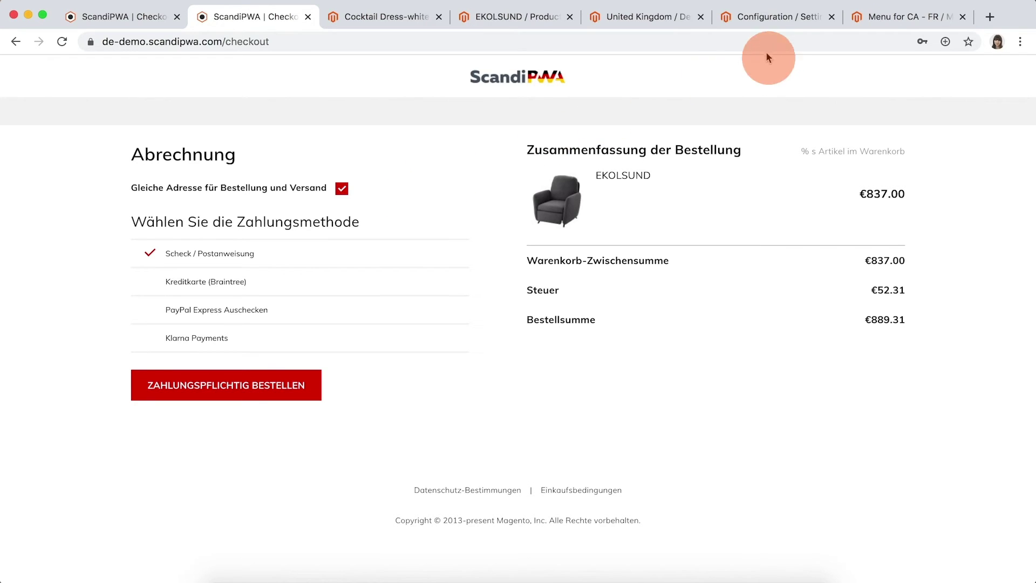
click(782, 17)
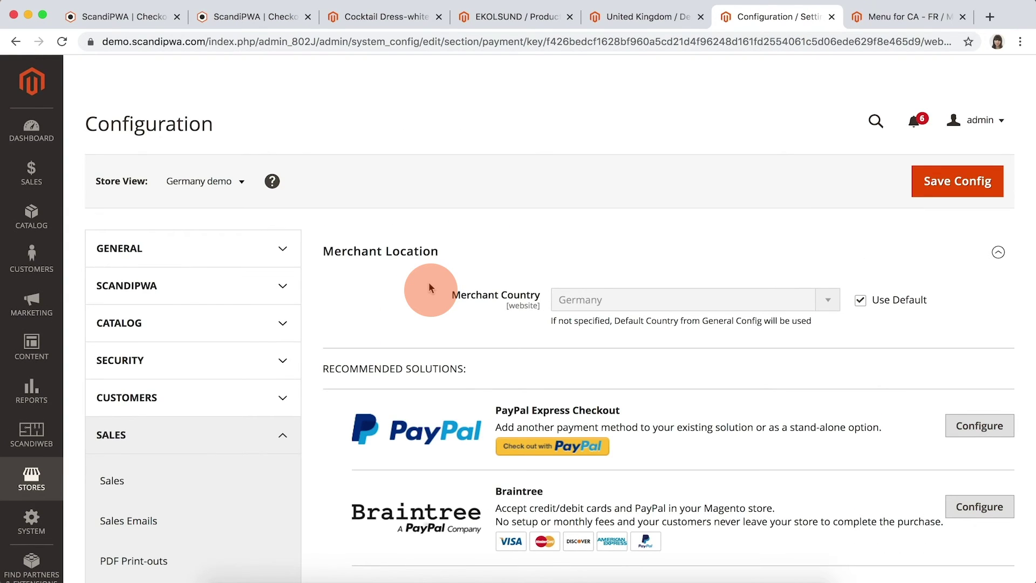
- Expand the Germany demo's Braintree settings and inspect its enable setting
scroll(430, 291, down, 5)
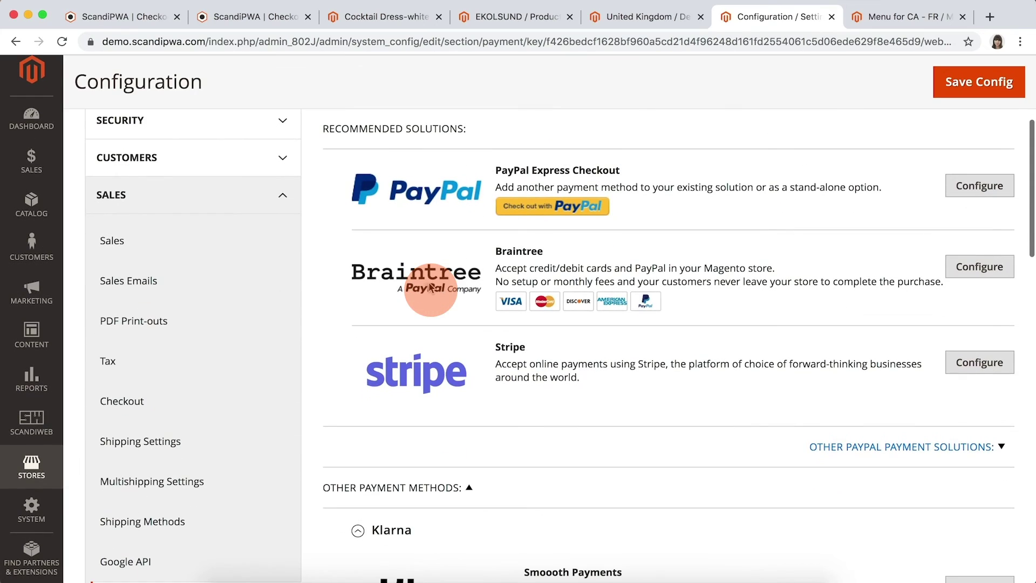
click(976, 275)
scroll(780, 443, down, 6)
click(595, 343)
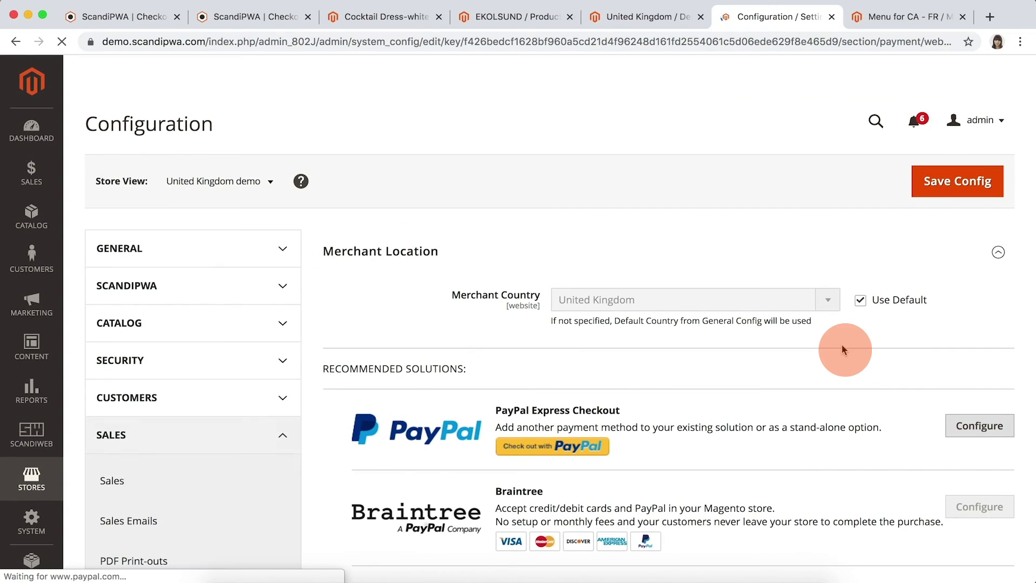
- Expand the UK demo's Braintree settings, where Braintree is disabled
scroll(841, 349, down, 4)
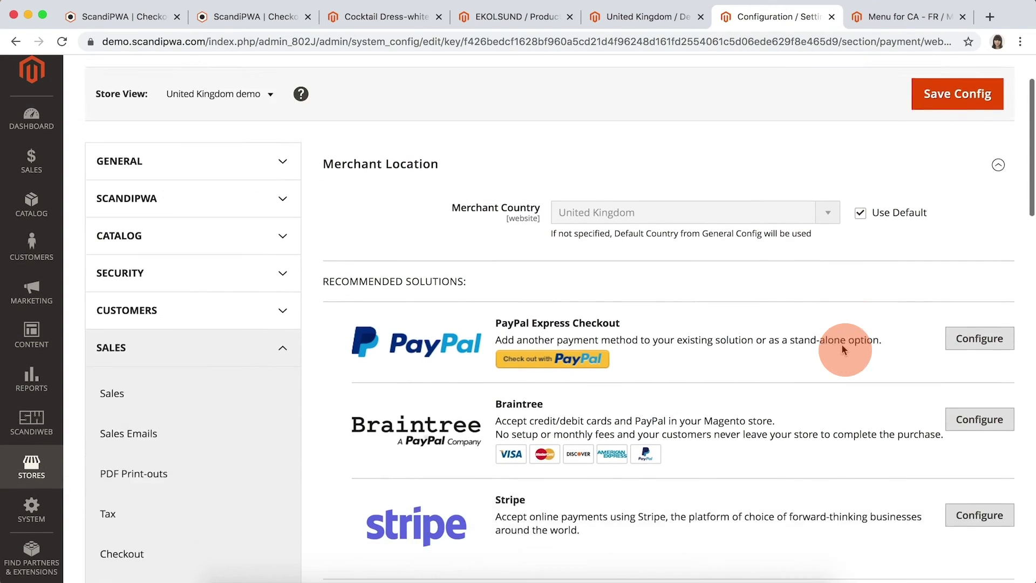
click(971, 319)
scroll(676, 474, down, 8)
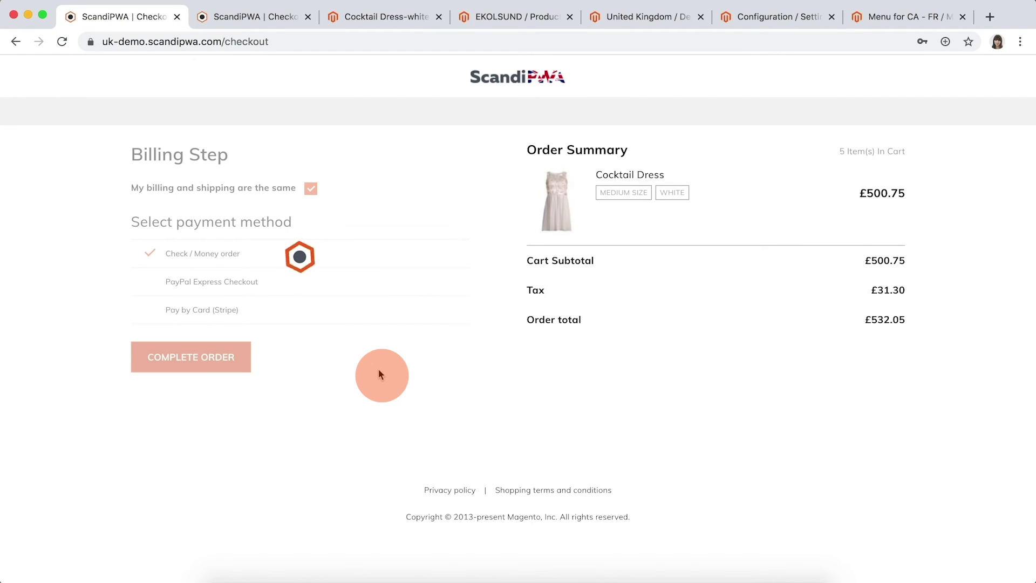
- Place the German EKOLSUND order with ZAHLUNGSPFLICHTIG BESTELLEN on the de-demo checkout
click(247, 17)
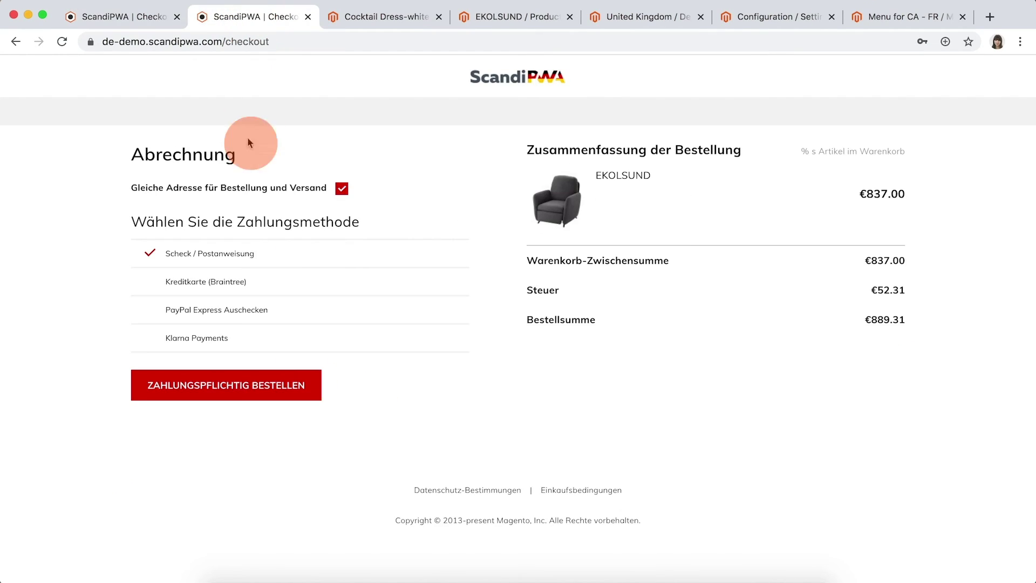
click(240, 374)
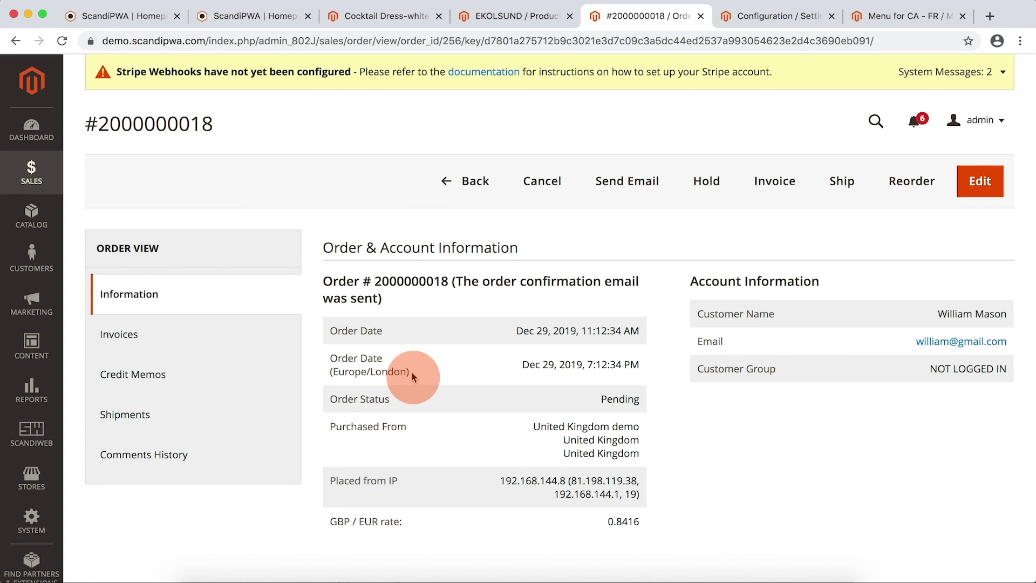
- Switch the General Locale Options scope to the Germany demo store view (Europe/Berlin timezone)
click(780, 16)
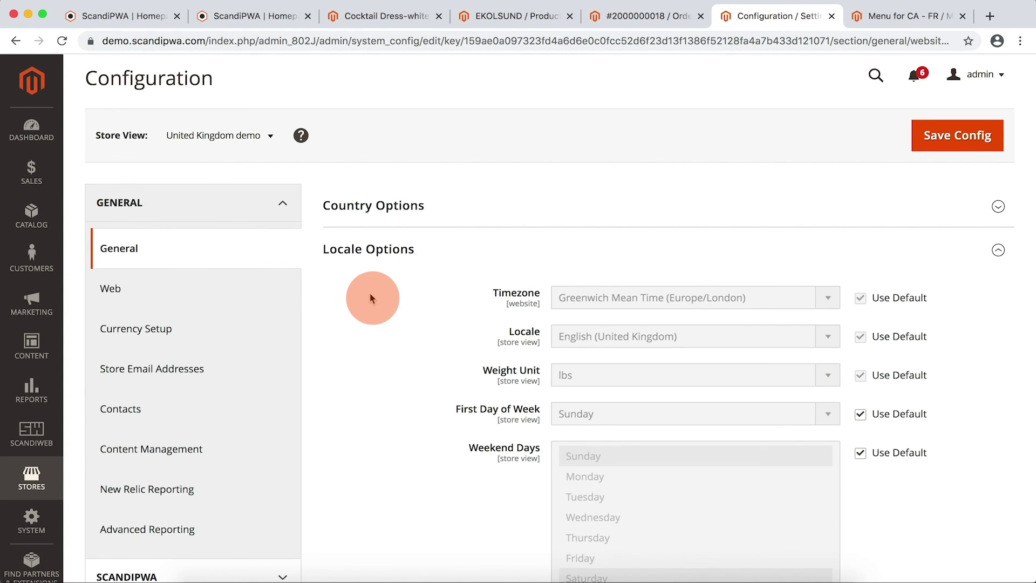
scroll(370, 292, down, 1)
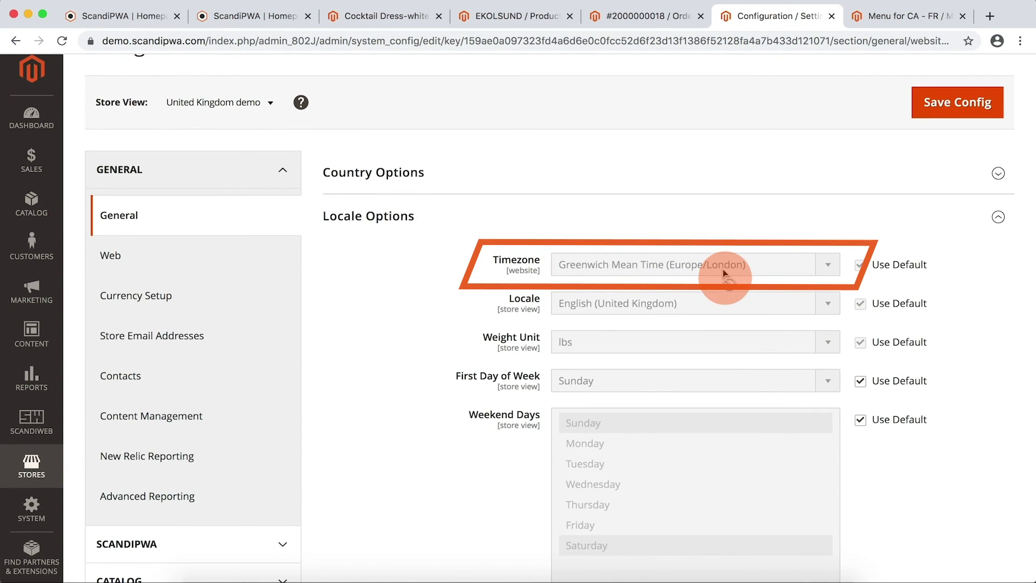
click(270, 104)
scroll(220, 210, down, 3)
click(192, 249)
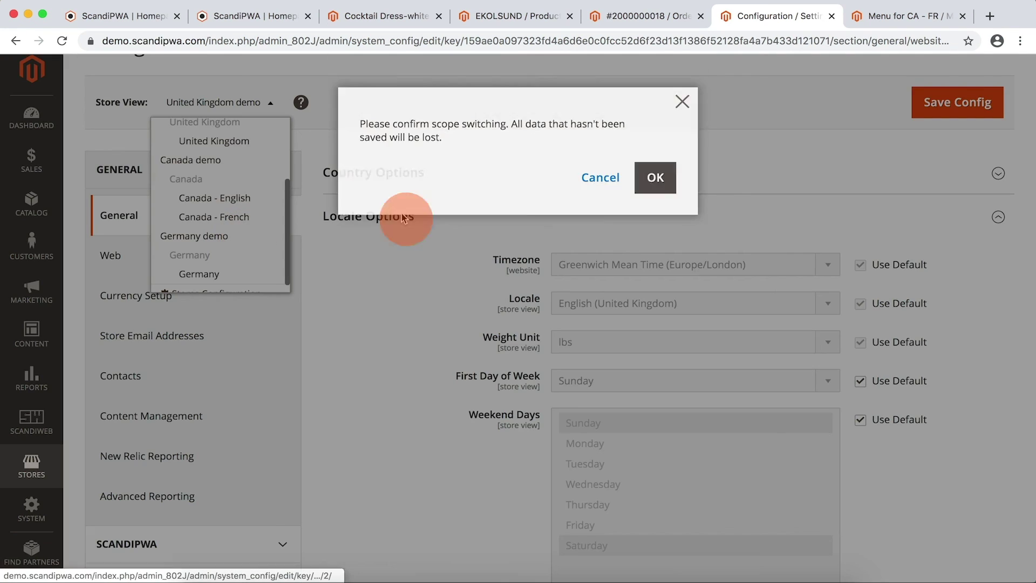
click(653, 179)
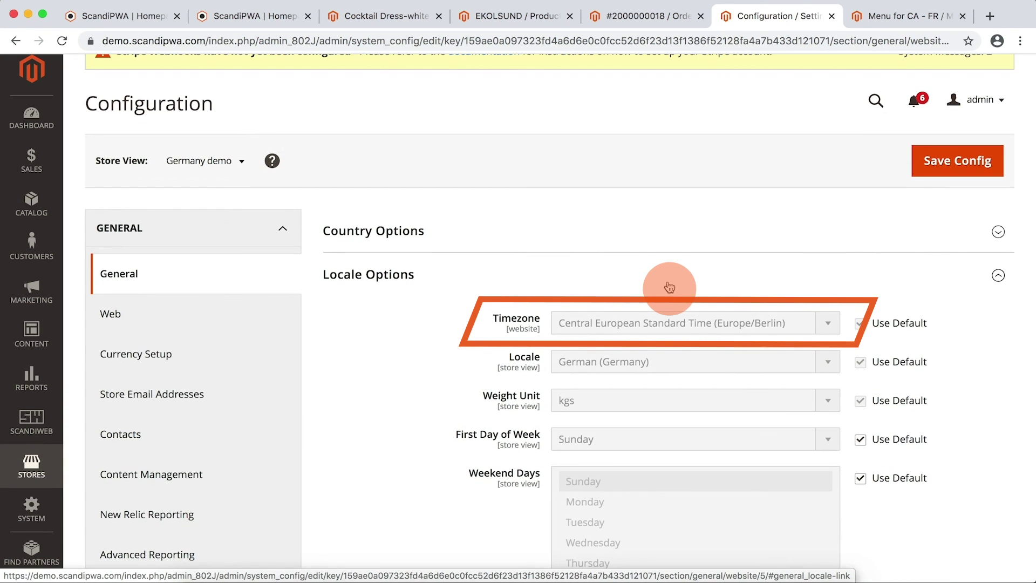